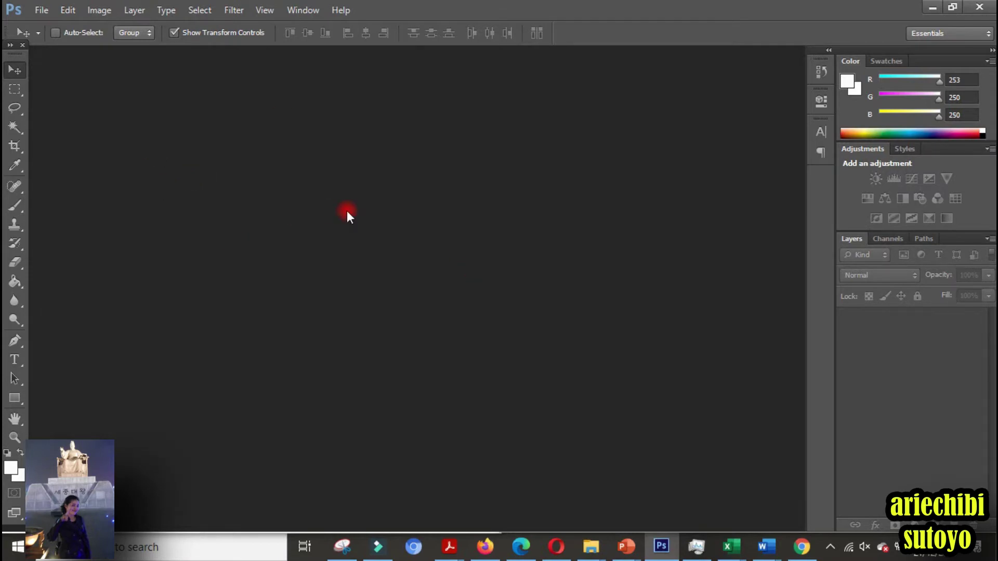
# Open the scanned letter Scan0108.jpg from the isolasi gambar folder.
pyautogui.click(41, 10)
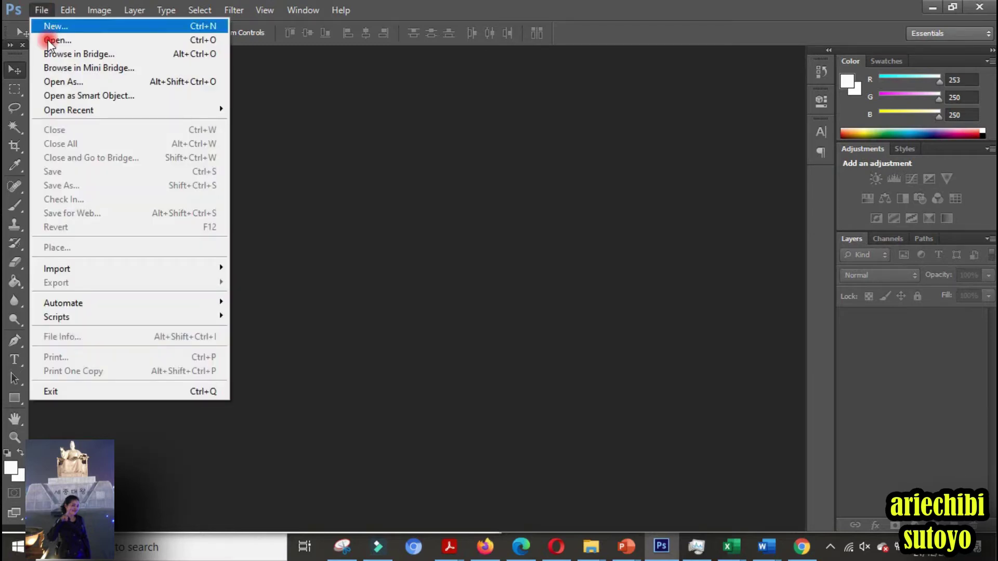
pyautogui.click(94, 42)
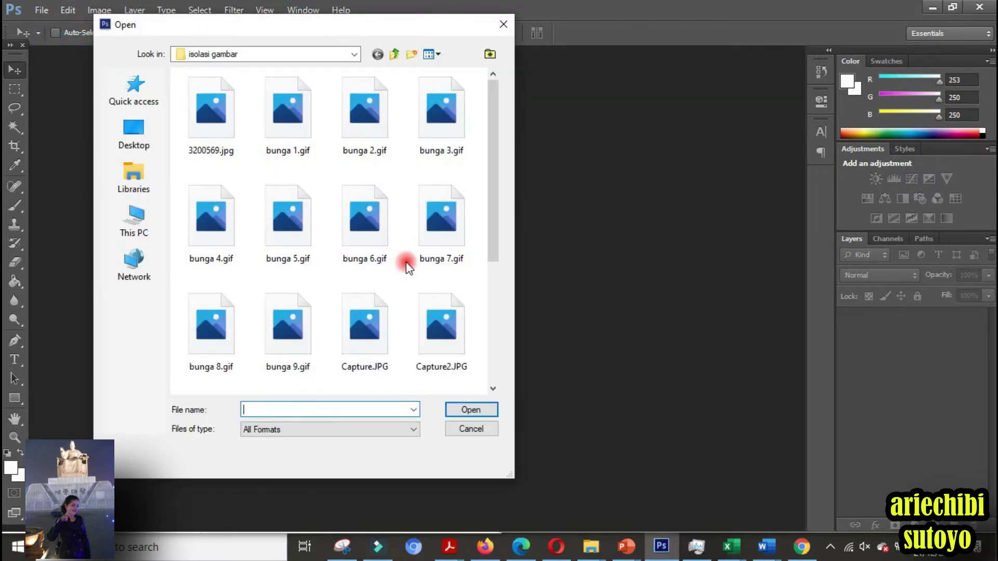
pyautogui.moveTo(497, 225); pyautogui.dragTo(489, 313)
pyautogui.click(436, 270)
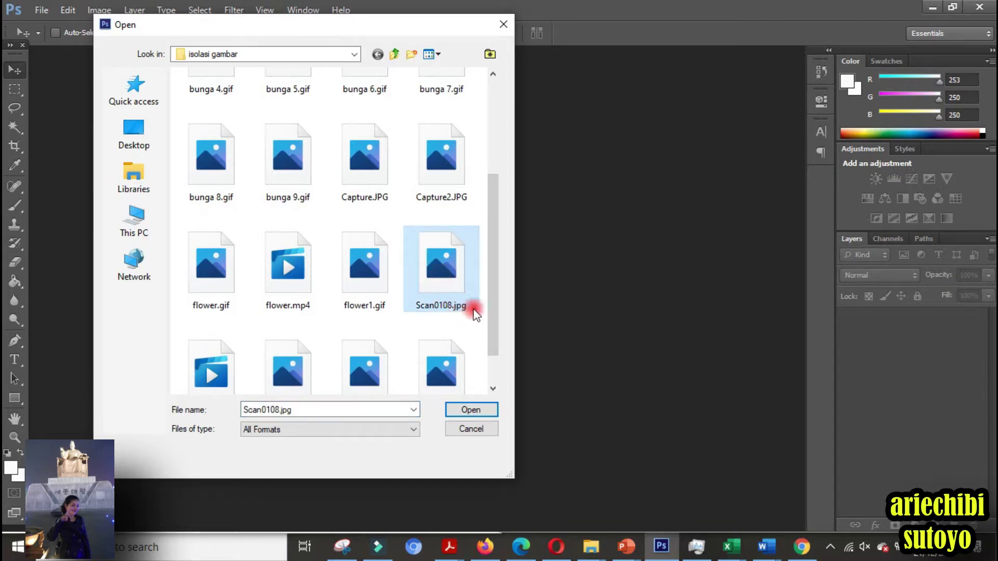
pyautogui.click(470, 411)
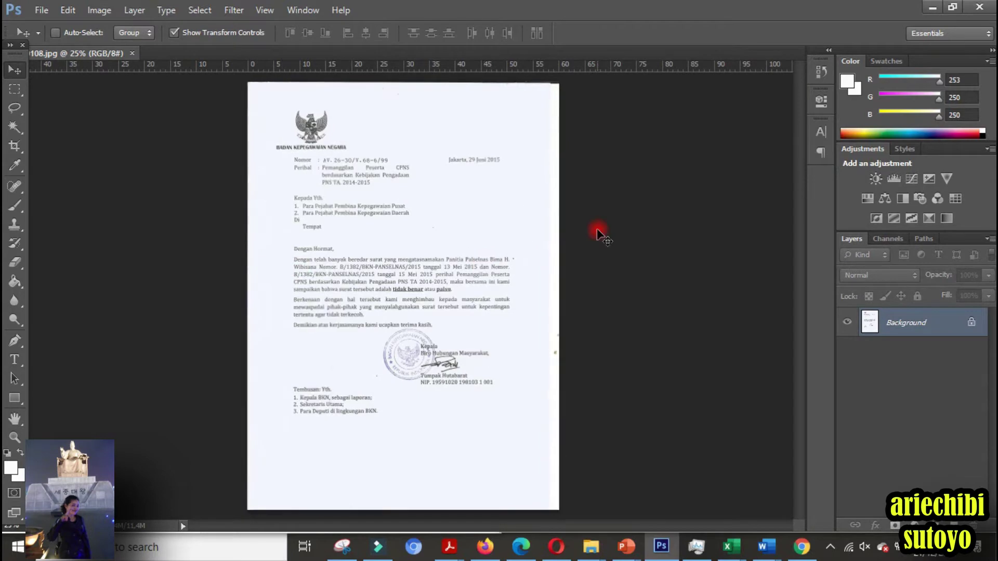
# Examine the scanned letter from the letterhead and date line down to the stamp, signature and copy list.
pyautogui.scroll(1, 598, 228)
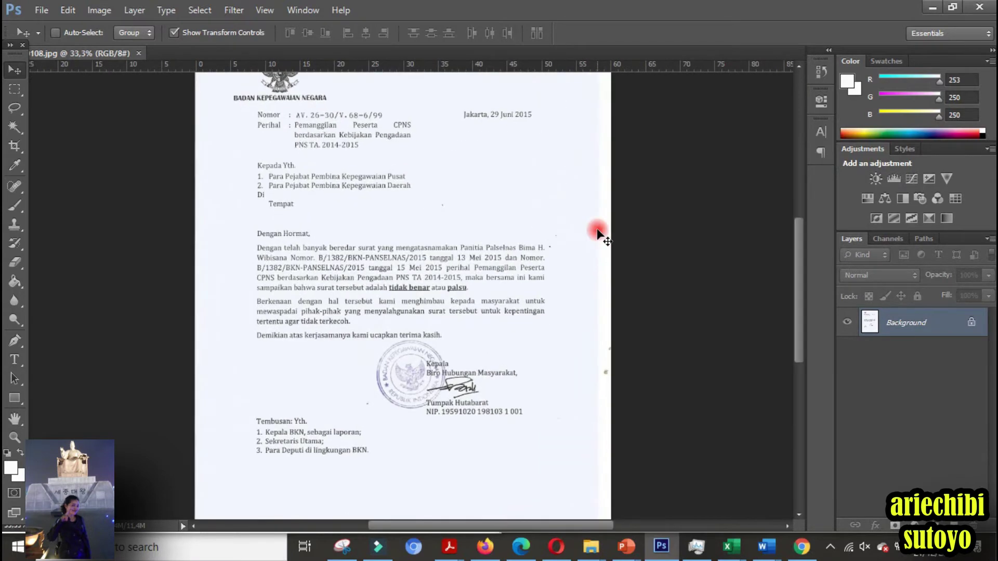
pyautogui.scroll(1, 586, 228)
pyautogui.scroll(5, 494, 229)
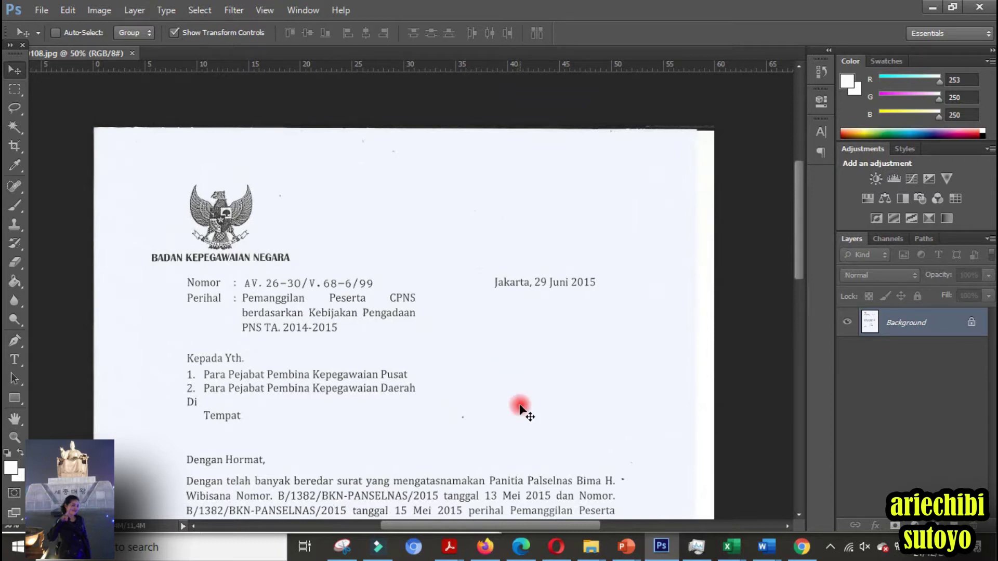
pyautogui.scroll(-6, 521, 408)
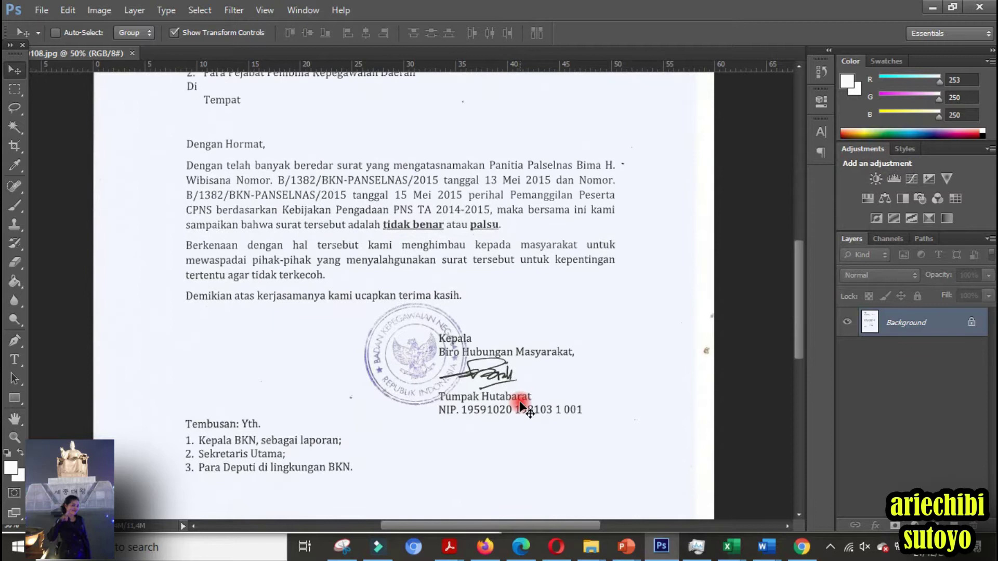
pyautogui.scroll(3, 521, 408)
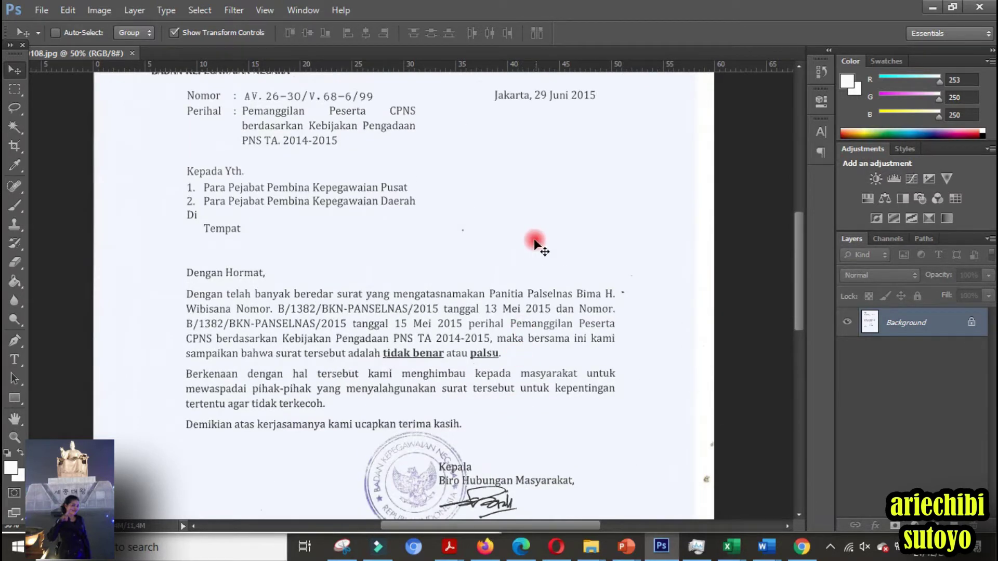
pyautogui.scroll(3, 534, 282)
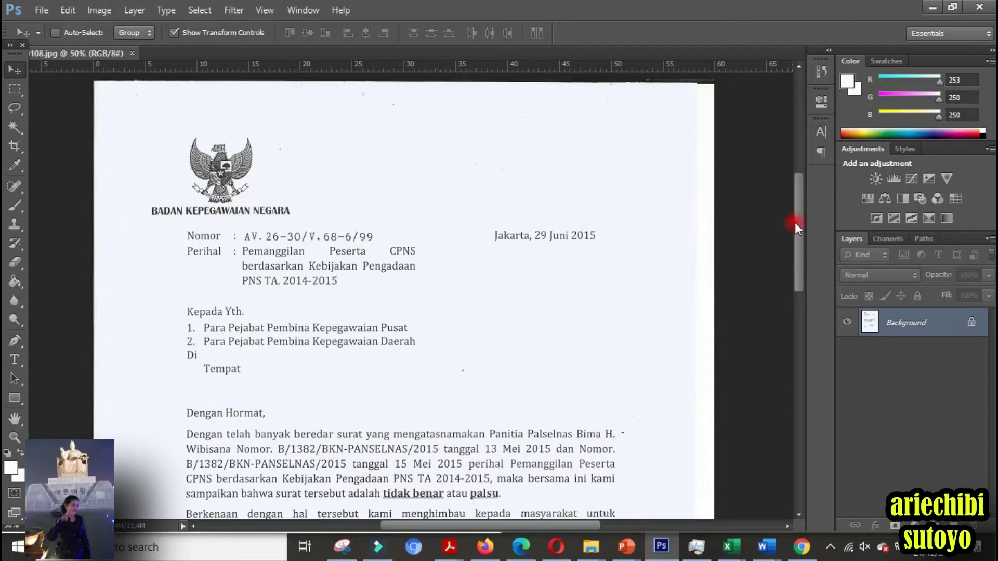
pyautogui.moveTo(800, 225); pyautogui.dragTo(785, 301)
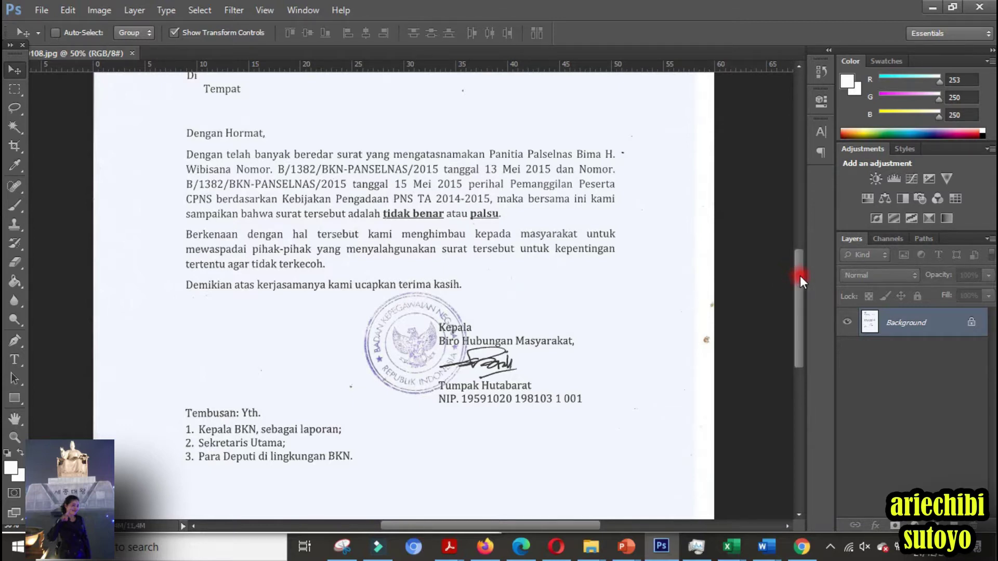
pyautogui.moveTo(800, 276); pyautogui.dragTo(803, 255)
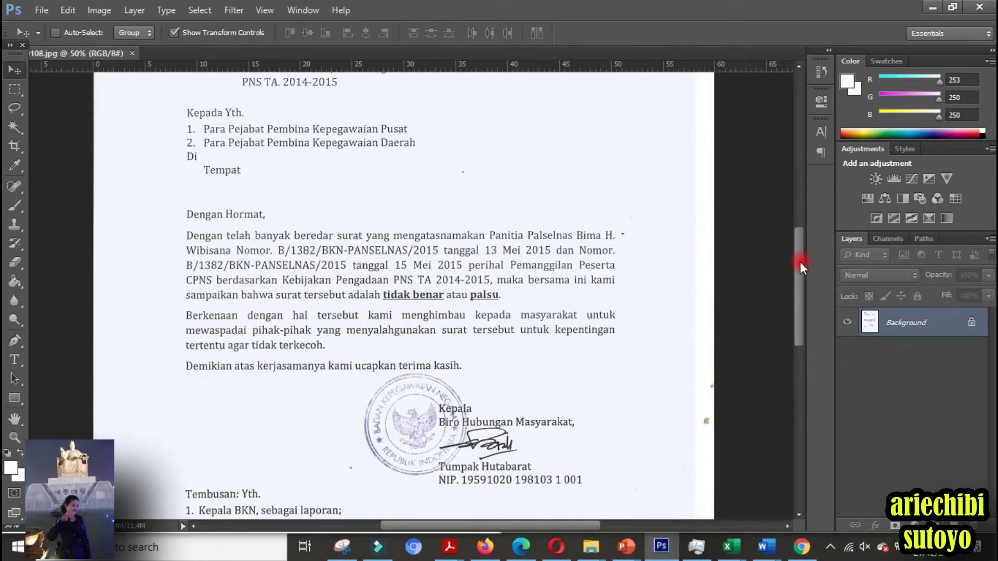
pyautogui.moveTo(800, 292); pyautogui.dragTo(806, 237)
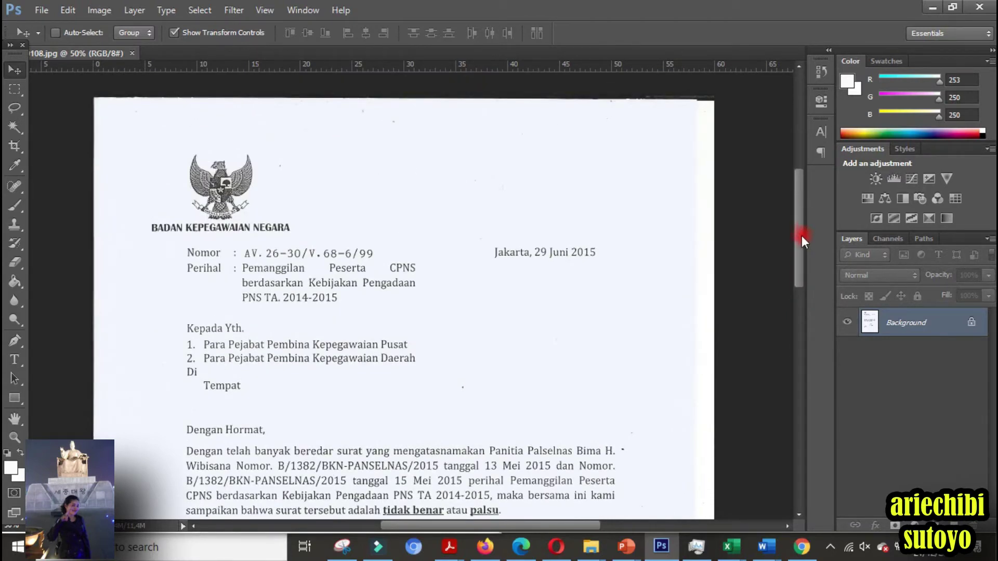
pyautogui.moveTo(802, 235); pyautogui.dragTo(792, 289)
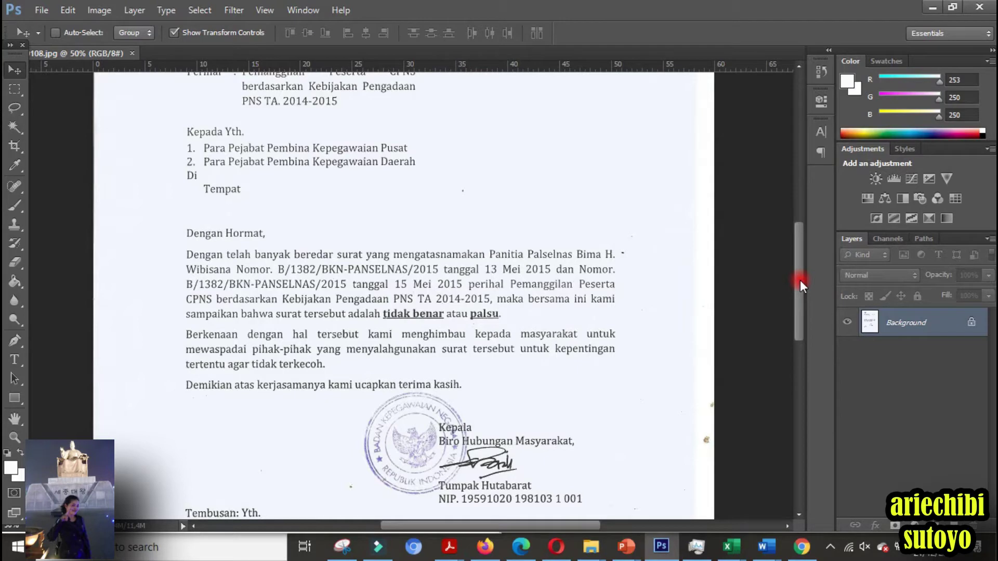
pyautogui.moveTo(800, 280); pyautogui.dragTo(802, 272)
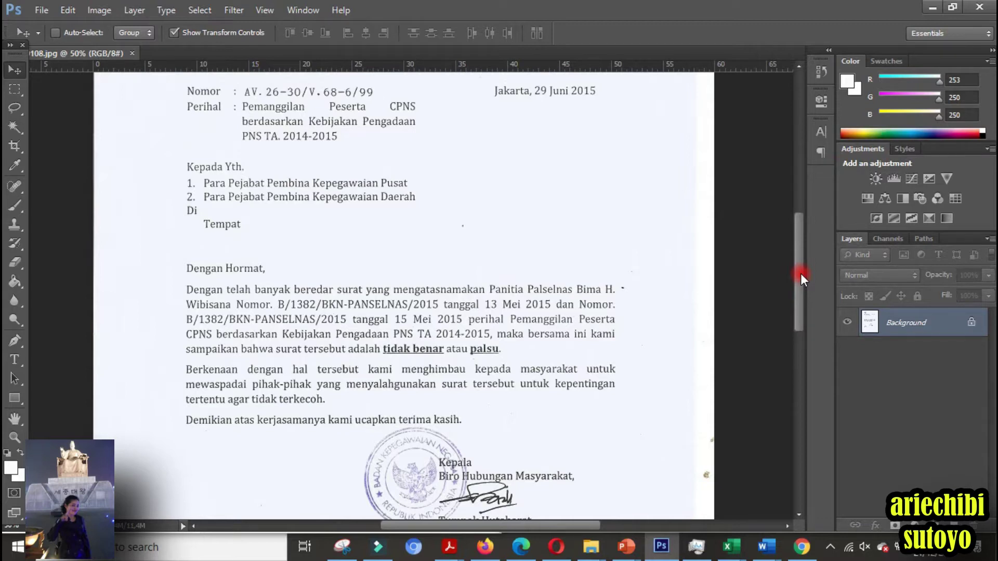
pyautogui.moveTo(801, 275); pyautogui.dragTo(802, 274)
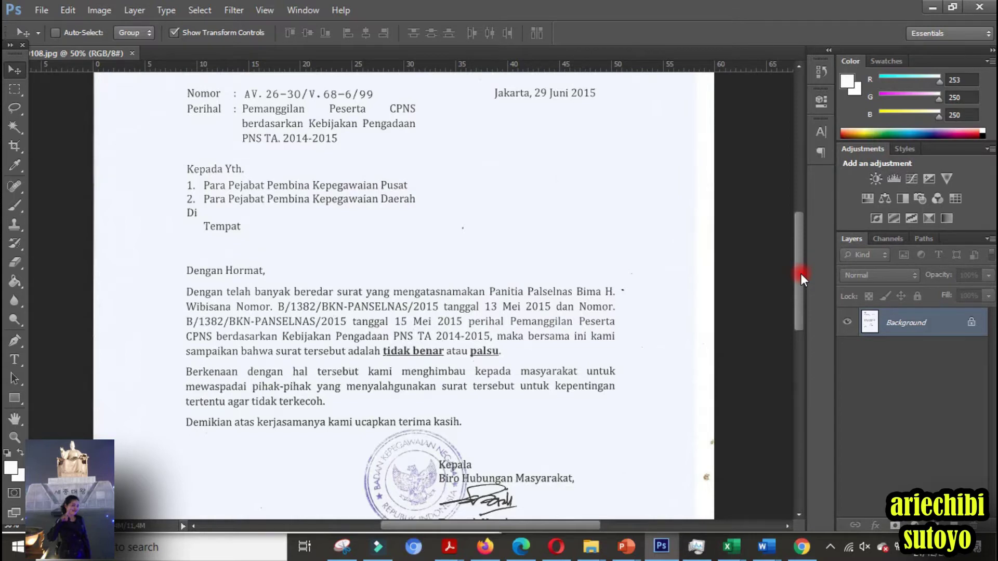
pyautogui.moveTo(801, 273); pyautogui.dragTo(801, 270)
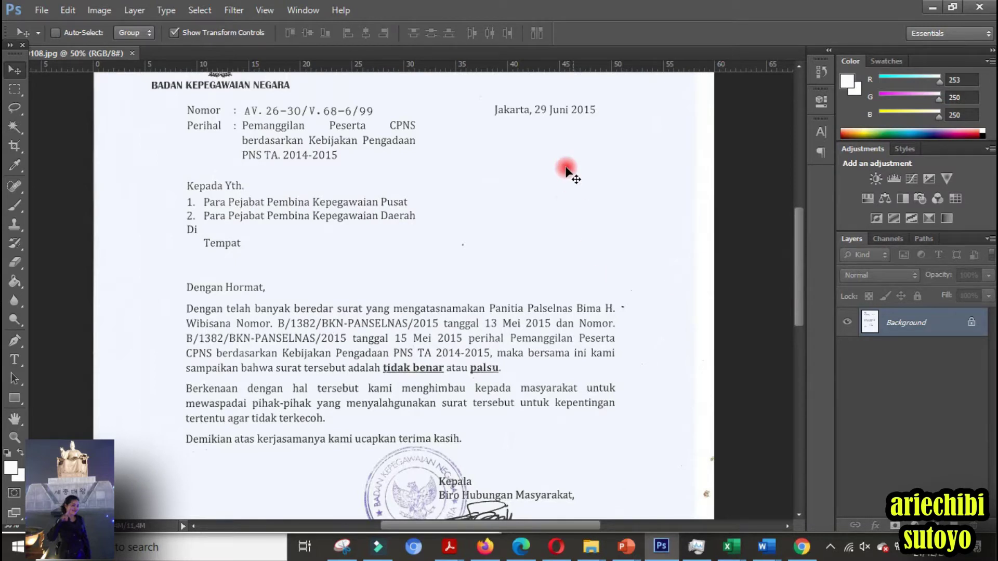
pyautogui.scroll(1, 515, 265)
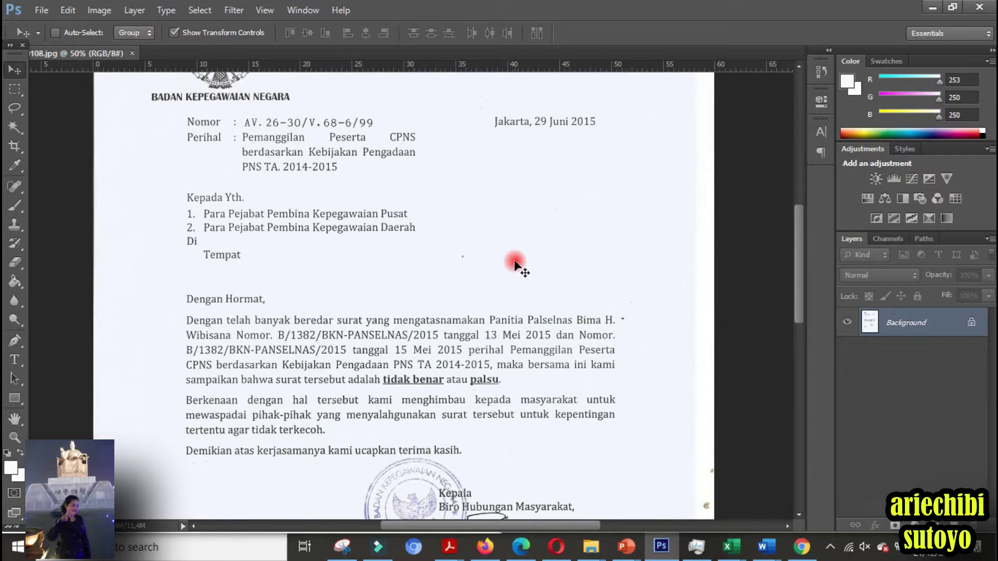
pyautogui.scroll(5, 515, 265)
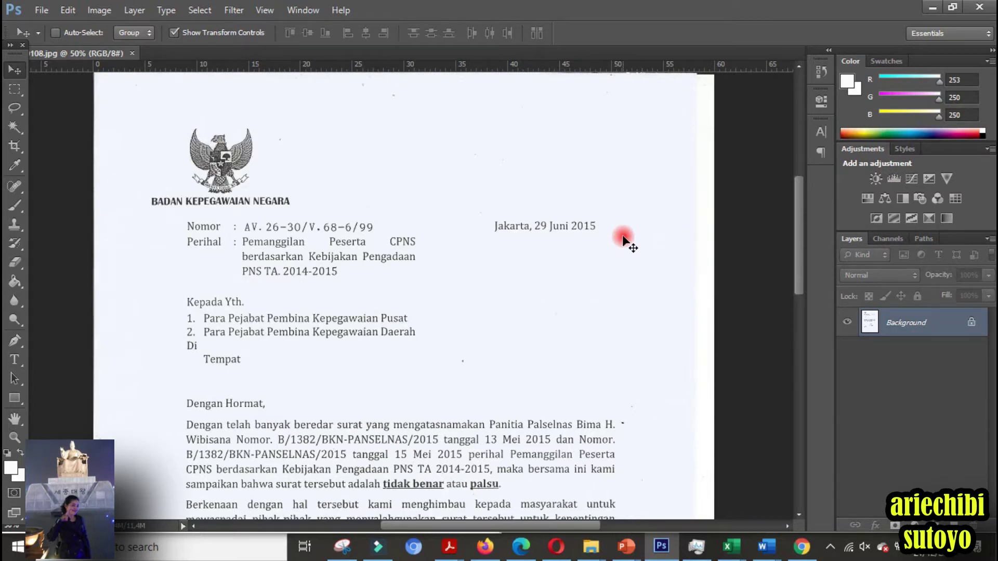
# Select the digits "20" at the start of the year in "Jakarta, 29 Juni 2015" with a rectangular marquee.
pyautogui.hotkey('ctrl', '+')
pyautogui.hotkey('ctrl', '+')
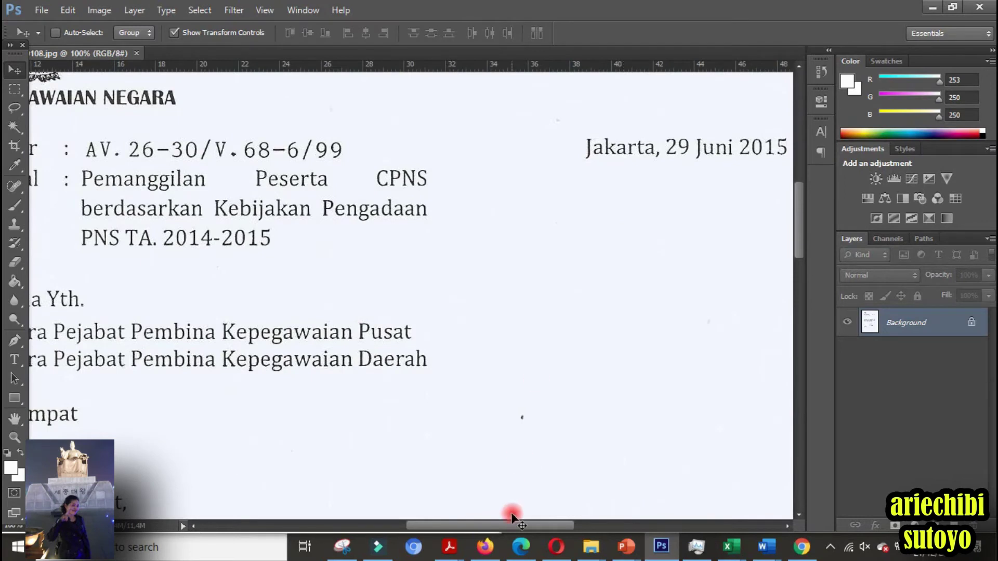
pyautogui.moveTo(513, 528); pyautogui.dragTo(566, 524)
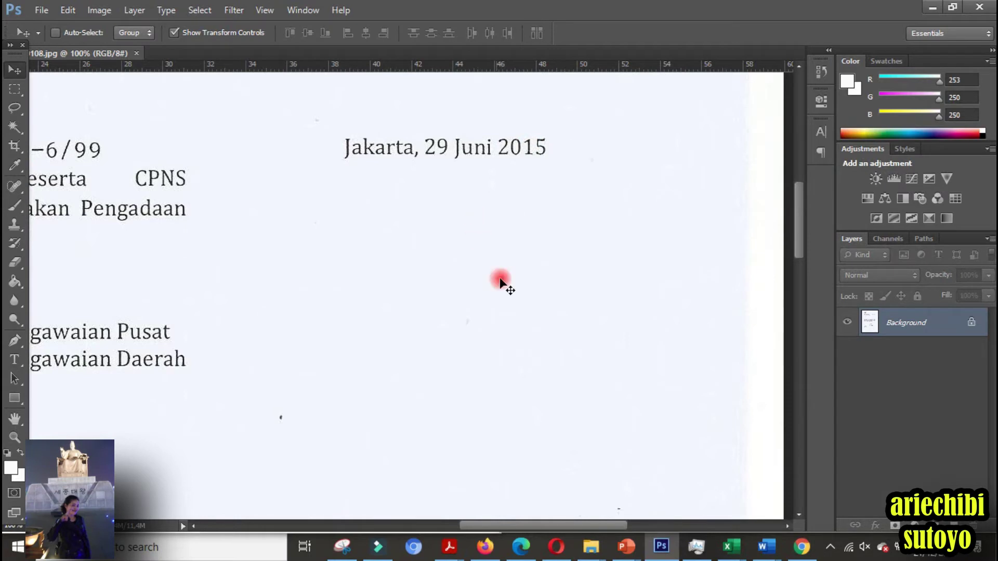
pyautogui.hotkey('ctrl', '+')
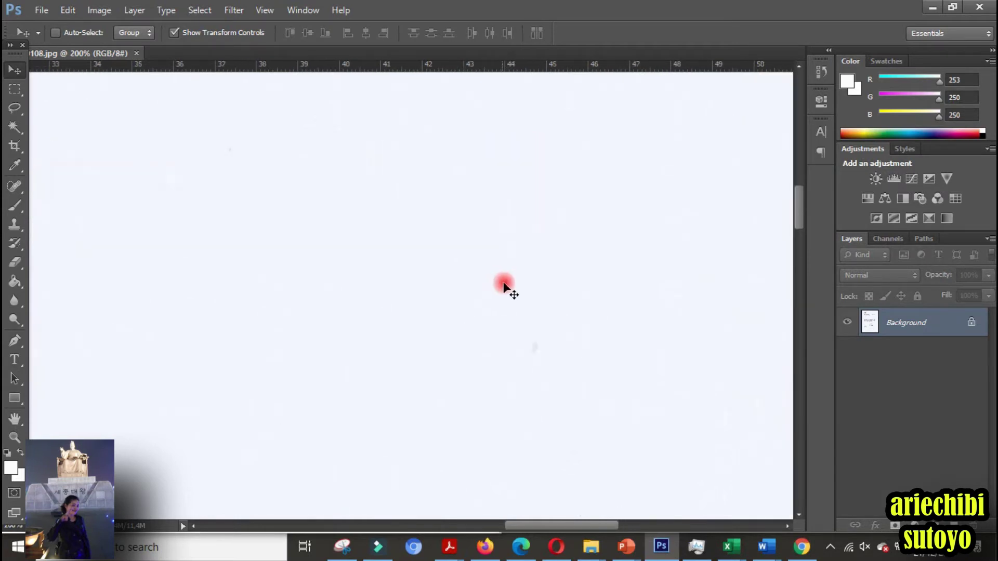
pyautogui.scroll(5, 546, 260)
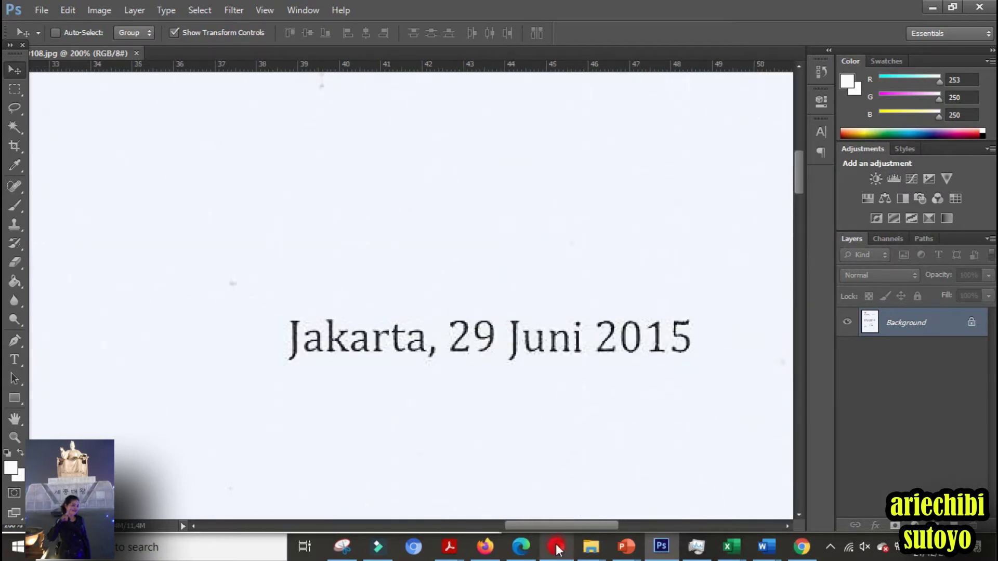
pyautogui.moveTo(566, 526); pyautogui.dragTo(591, 522)
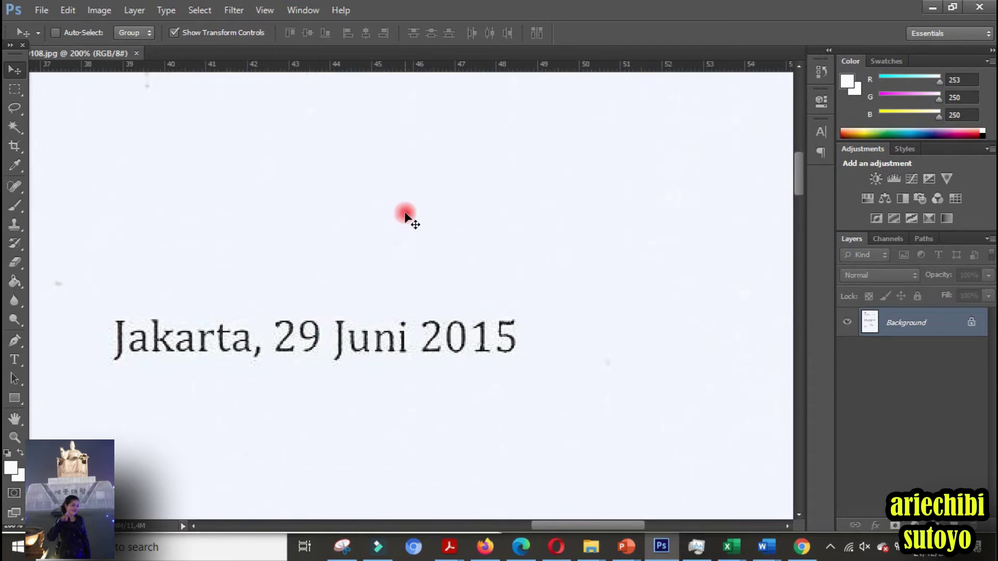
pyautogui.scroll(-1, 405, 214)
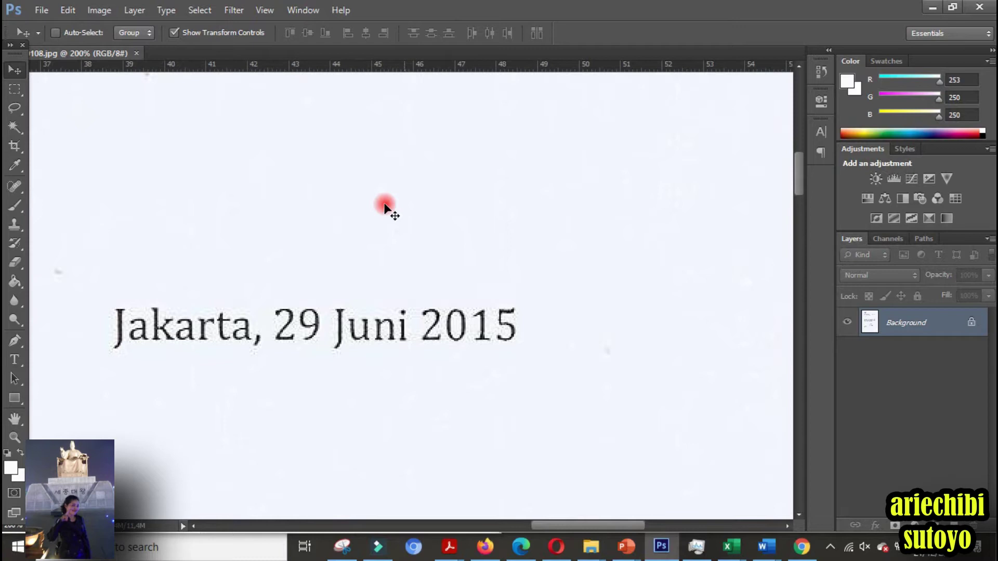
pyautogui.click(15, 91)
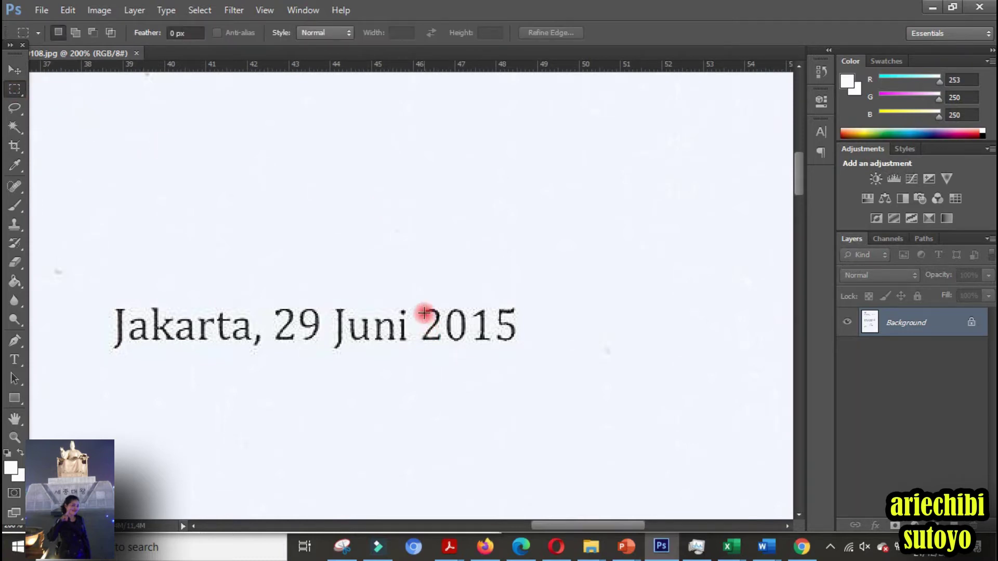
pyautogui.moveTo(421, 307); pyautogui.dragTo(467, 342)
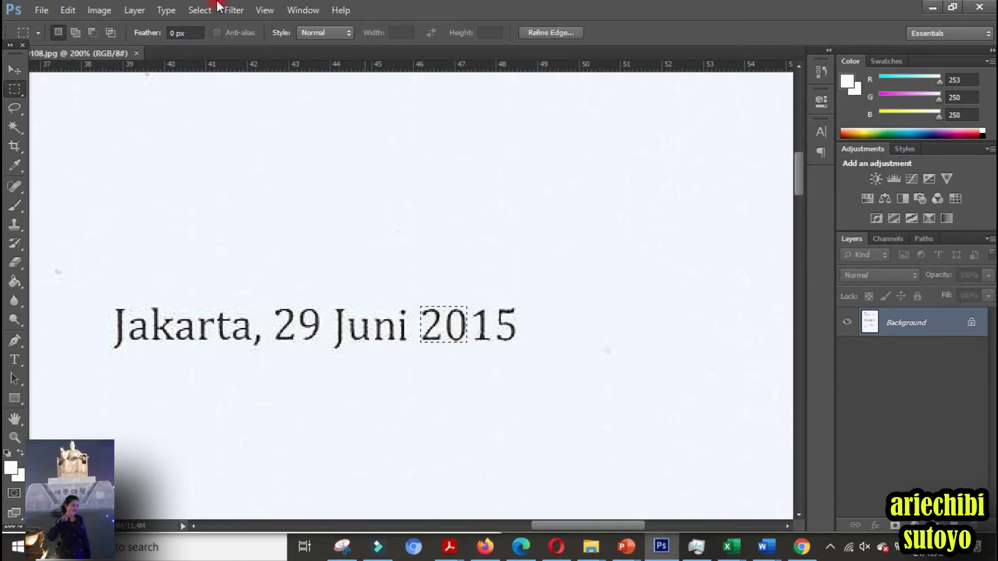
# Copy the selected digits "20" to a new layer, with the Move tool active.
pyautogui.click(15, 70)
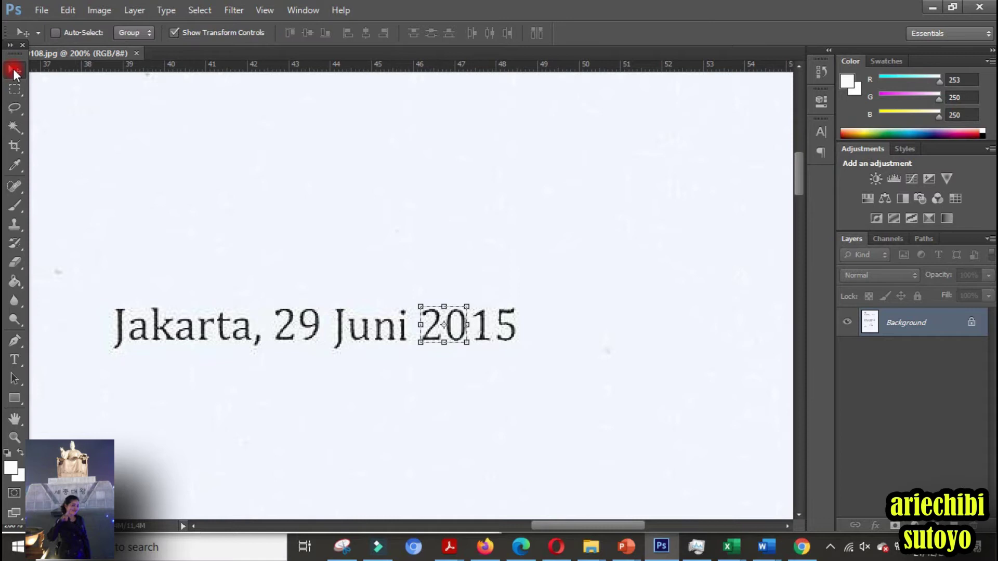
pyautogui.click(427, 318)
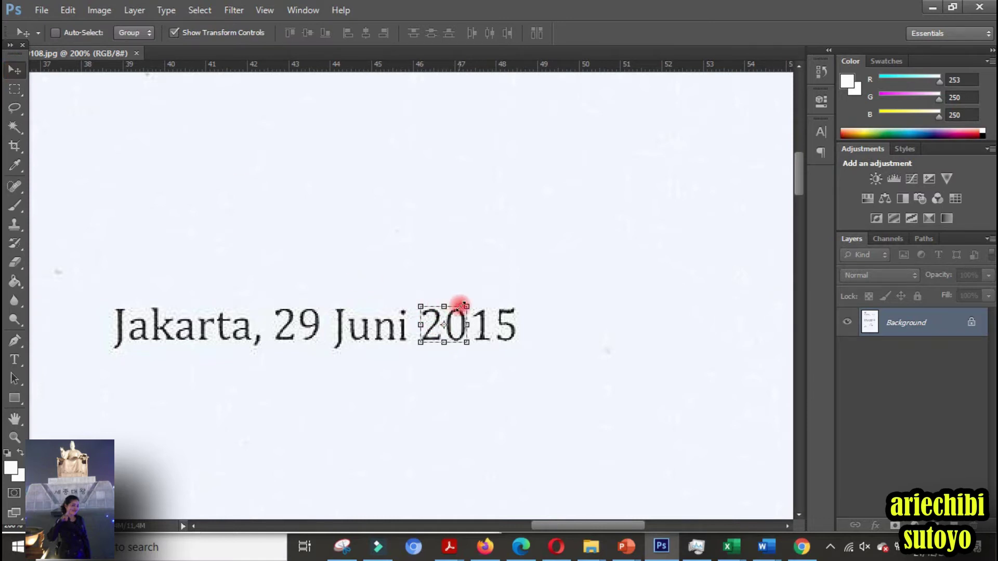
pyautogui.click(420, 304)
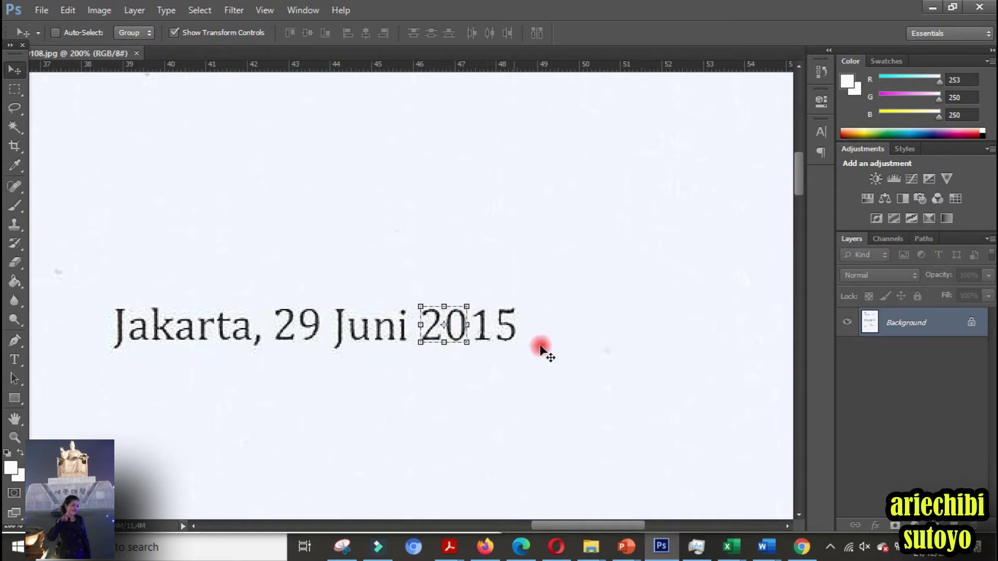
pyautogui.click(441, 305)
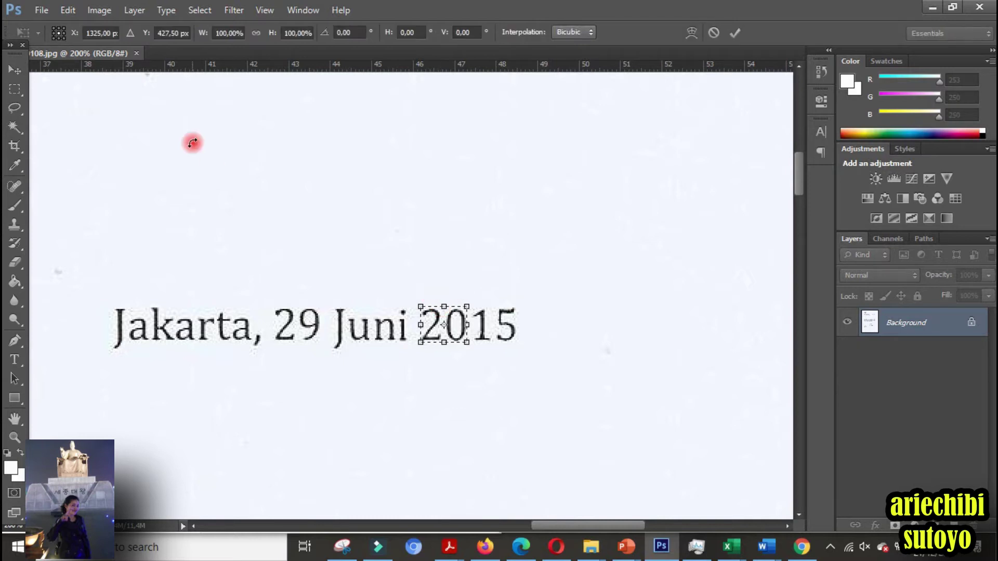
pyautogui.click(17, 70)
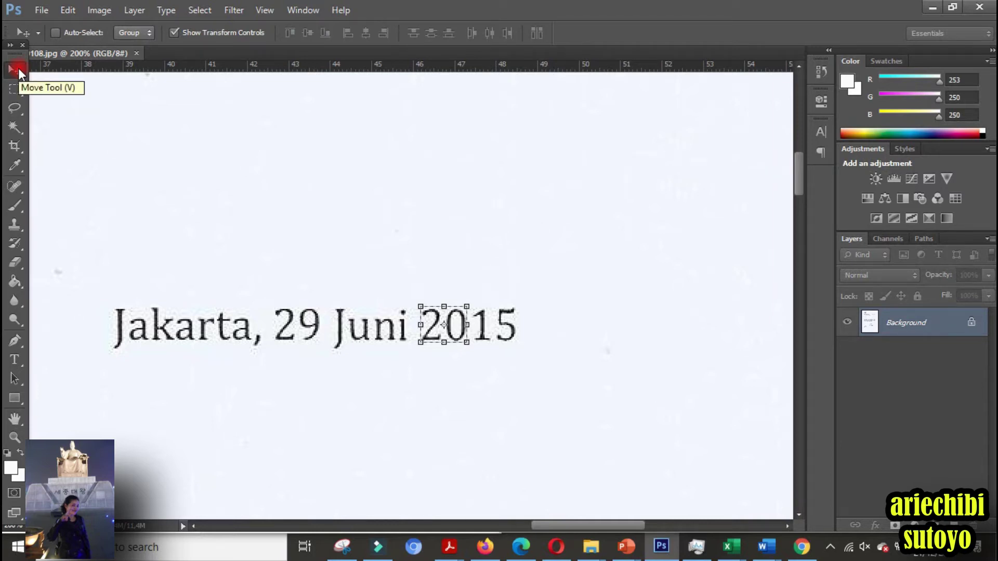
pyautogui.hotkey('ctrl', 'j')
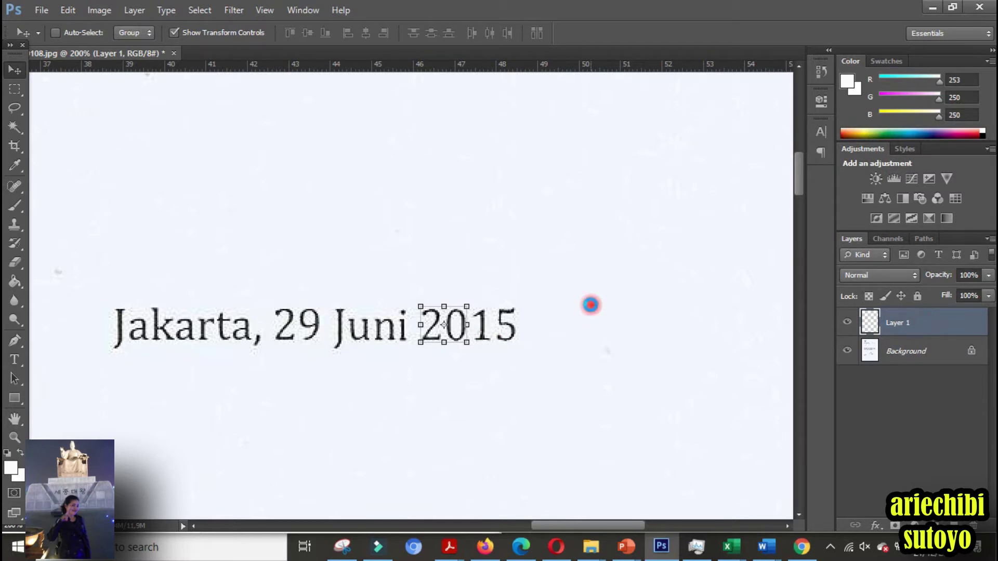
# Move the copied digits "20" horizontally along the date line until they cover the year's last two digits, "15".
pyautogui.press('Right')
pyautogui.press('Right')
pyautogui.press('Right')
pyautogui.press('Right')
pyautogui.press('Right')
pyautogui.press('Right')
pyautogui.press('Right')
pyautogui.press('Right')
pyautogui.press('Right')
pyautogui.press('Right')
pyautogui.press('Right')
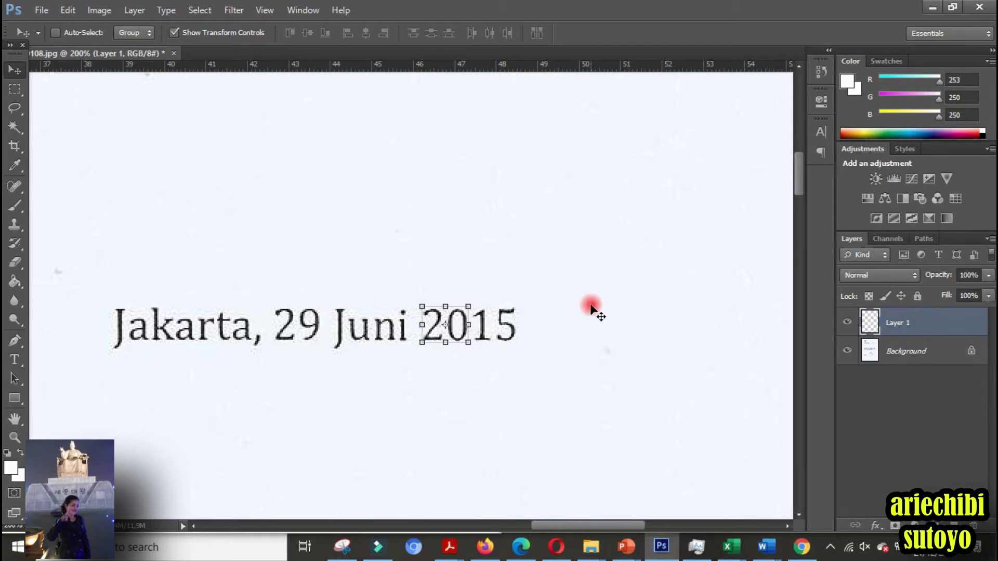
pyautogui.press('Right')
pyautogui.press('Right')
pyautogui.press('Right')
pyautogui.press('Right')
pyautogui.press('Right')
pyautogui.press('Right')
pyautogui.press('Right')
pyautogui.press('Right')
pyautogui.press('Right')
pyautogui.press('Right')
pyautogui.press('Right')
pyautogui.press('Right')
pyautogui.press('Right')
pyautogui.press('Right')
pyautogui.press('Right')
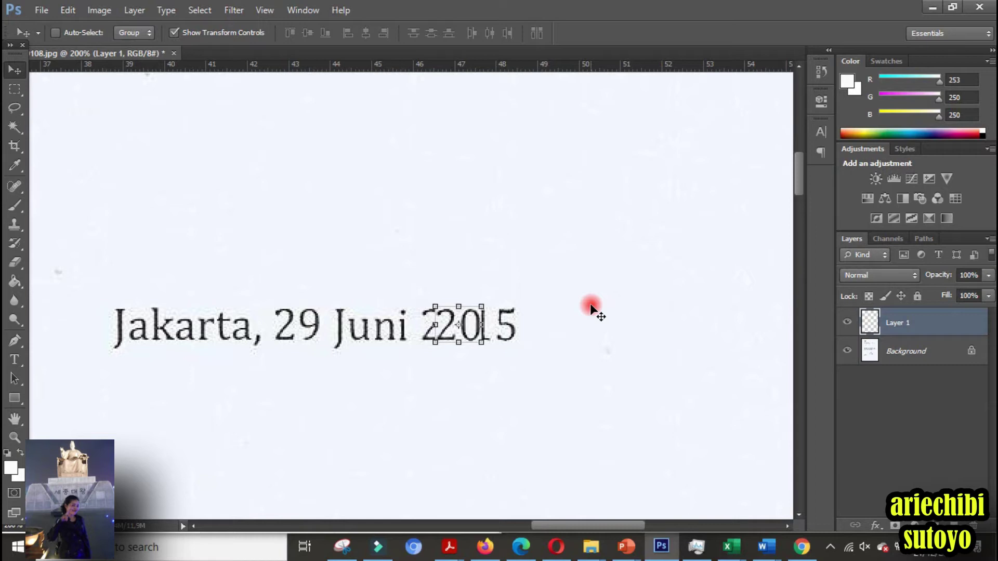
pyautogui.press('Right')
pyautogui.press('Right')
pyautogui.press('Right')
pyautogui.press('Right')
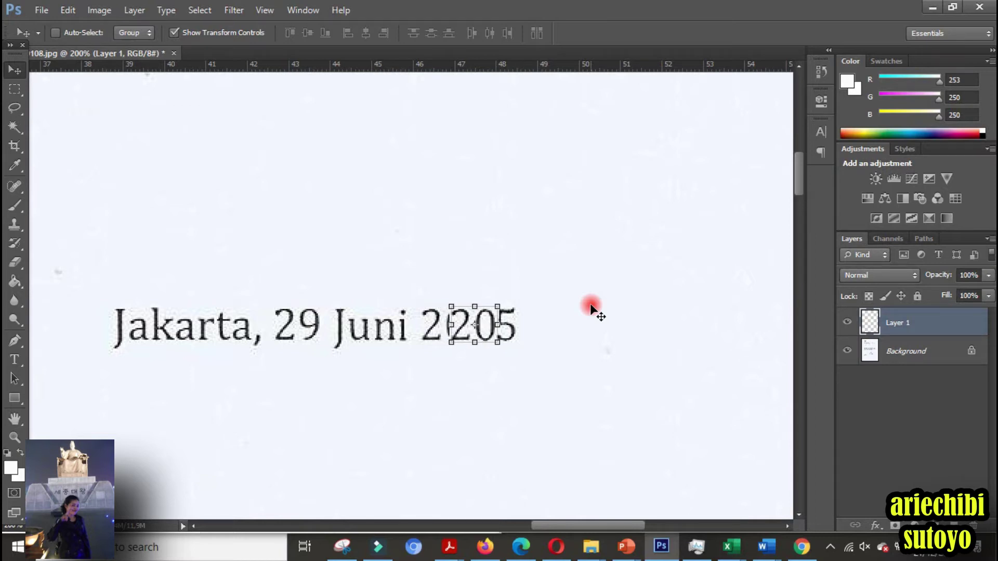
pyautogui.press('Right')
pyautogui.press('Right')
pyautogui.press('Right')
pyautogui.press('Right')
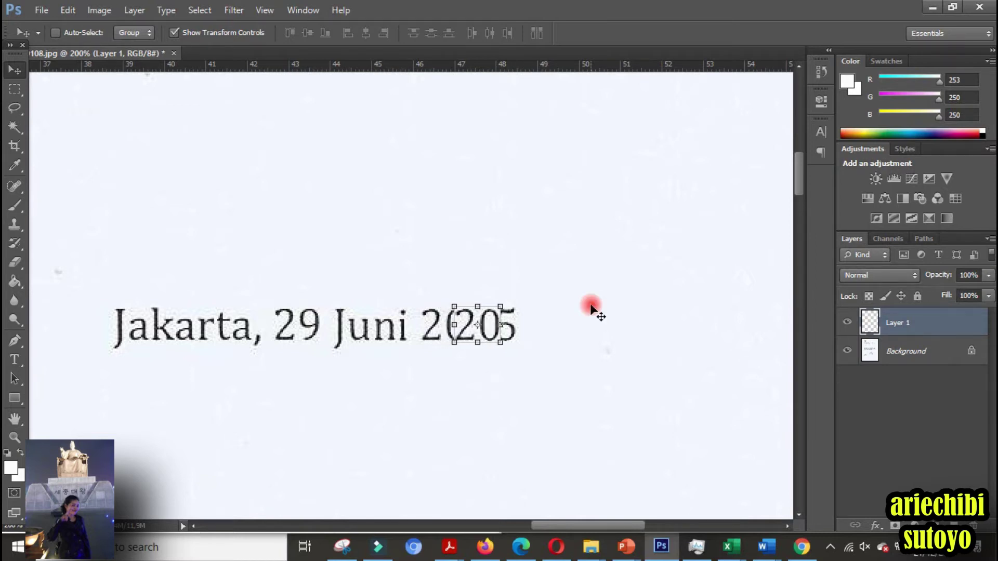
pyautogui.press('Right')
pyautogui.press('Right')
pyautogui.press('Right')
pyautogui.press('Right')
pyautogui.press('Right')
pyautogui.press('Right')
pyautogui.press('Right')
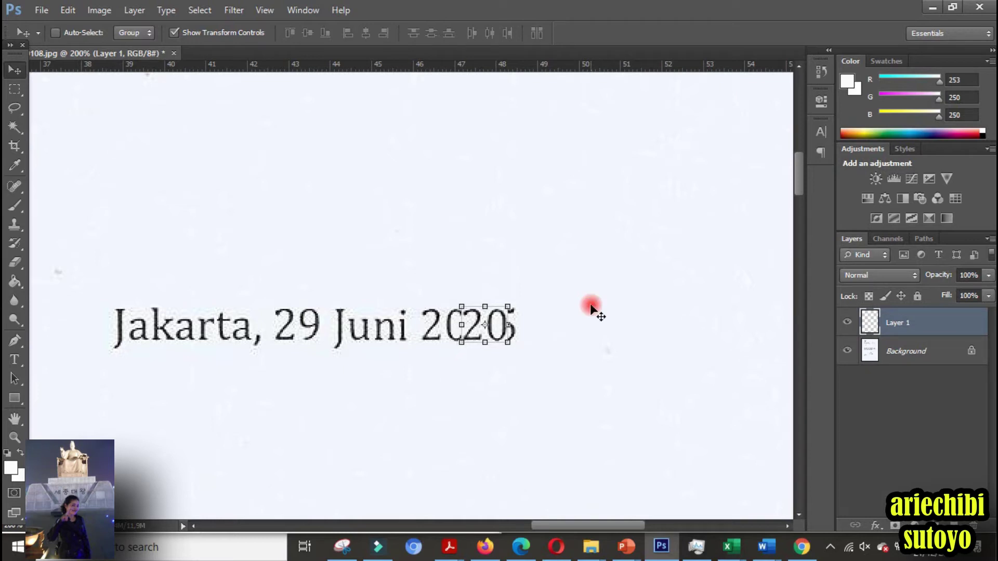
pyautogui.press('Right')
pyautogui.press('Right')
pyautogui.press('Right')
pyautogui.press('Right')
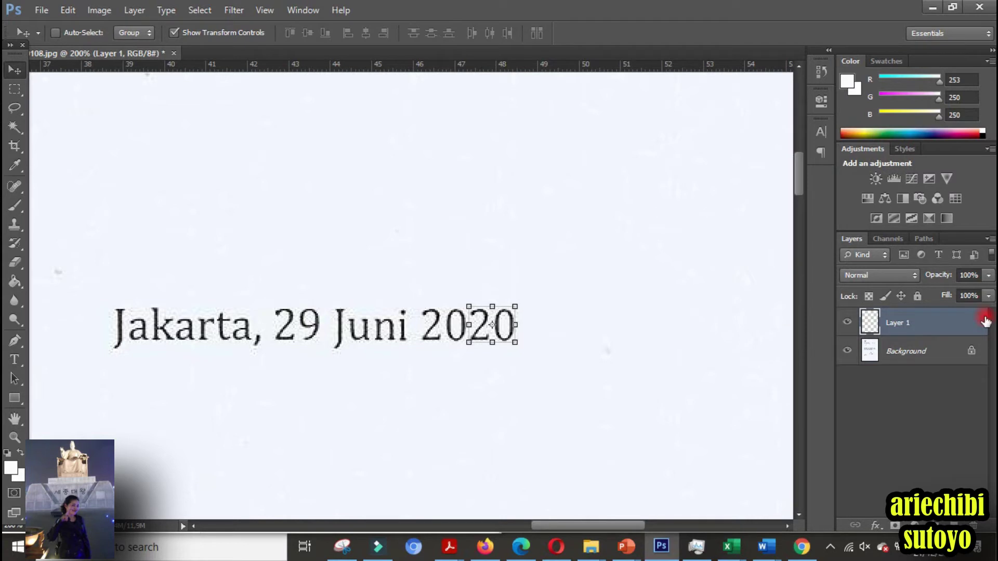
# Merge Layer 1 with the copied digits down into the Background layer.
pyautogui.click(908, 363)
pyautogui.click(908, 364)
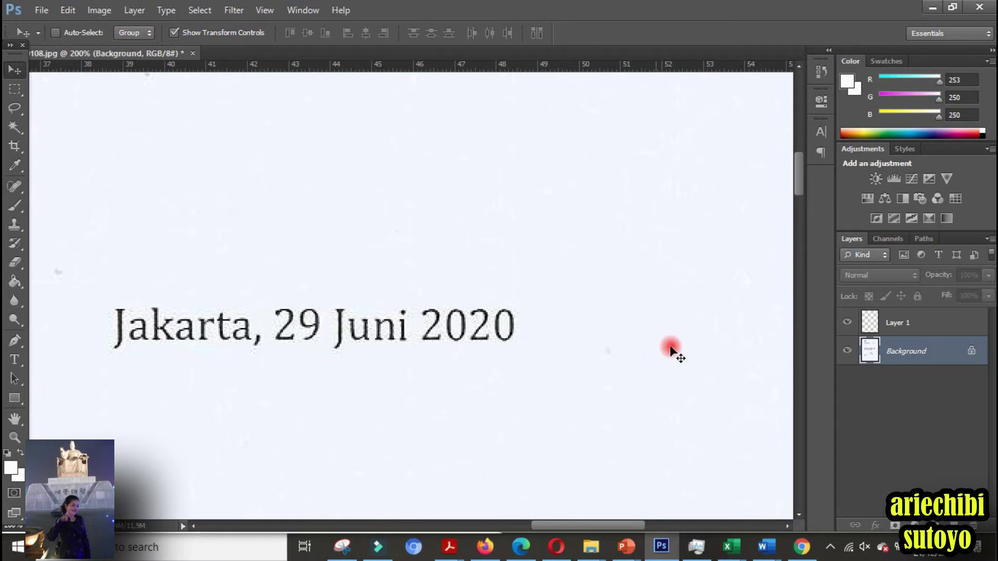
pyautogui.click(915, 328)
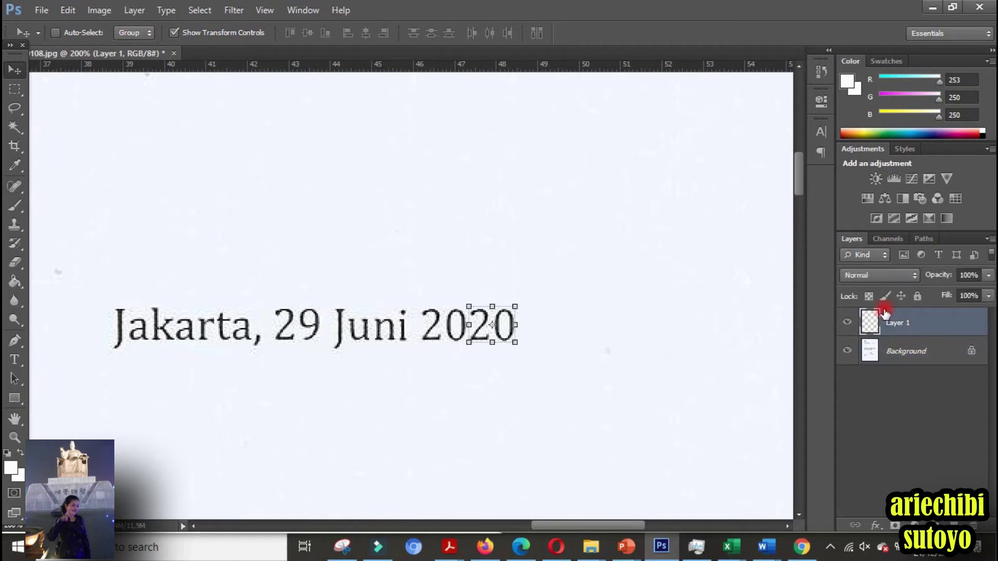
pyautogui.click(134, 12)
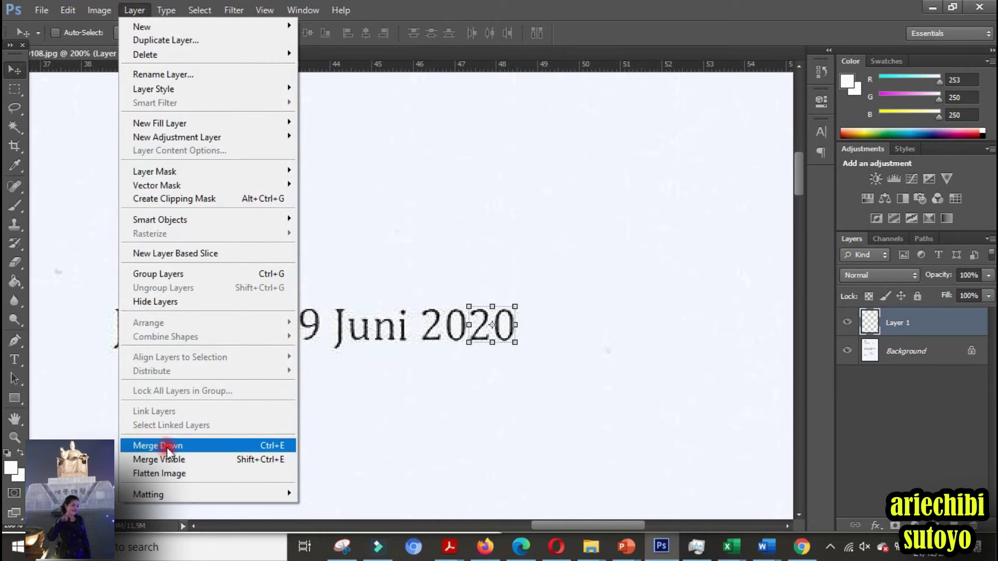
pyautogui.click(270, 447)
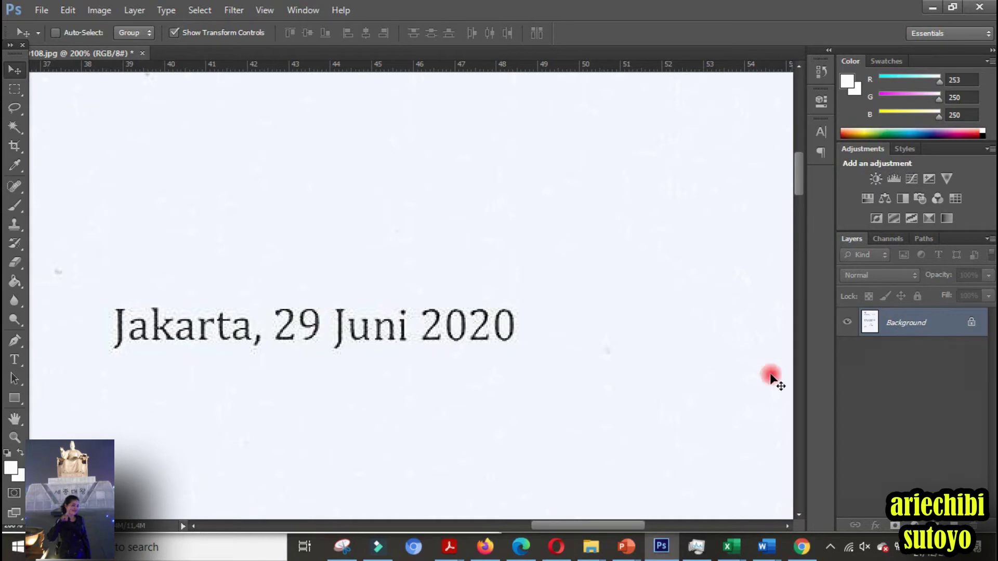
# Examine the edited date line in the context of the whole letter, from the letterhead down to the stamp and signature.
pyautogui.moveTo(635, 517); pyautogui.dragTo(579, 517)
pyautogui.hotkey('ctrl', '-')
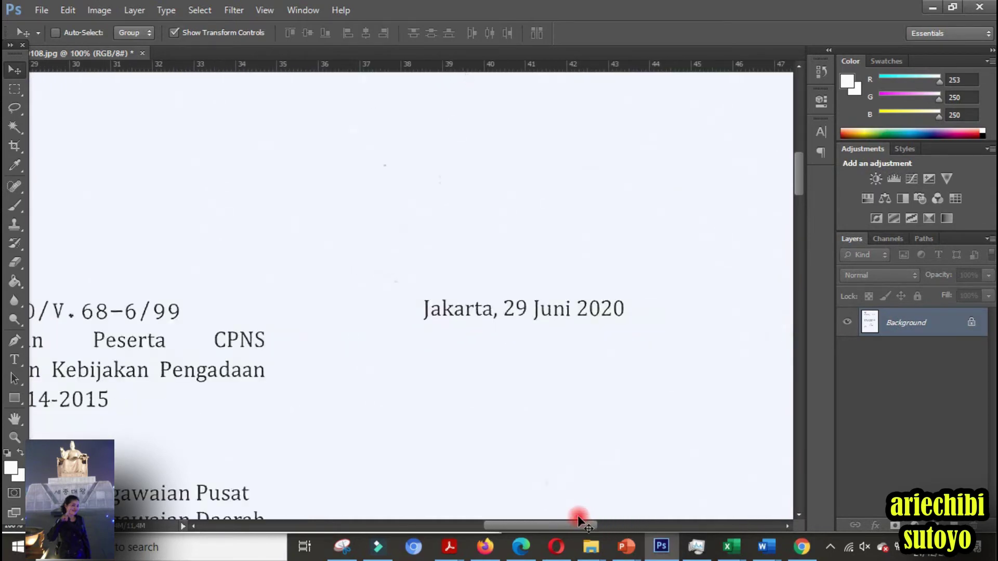
pyautogui.hotkey('ctrl', '-')
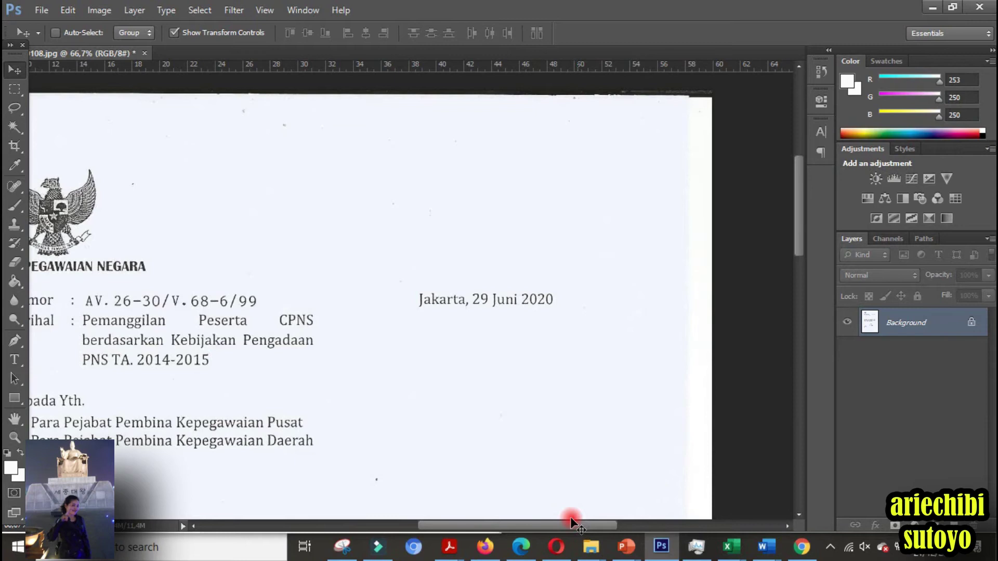
pyautogui.moveTo(511, 523); pyautogui.dragTo(498, 520)
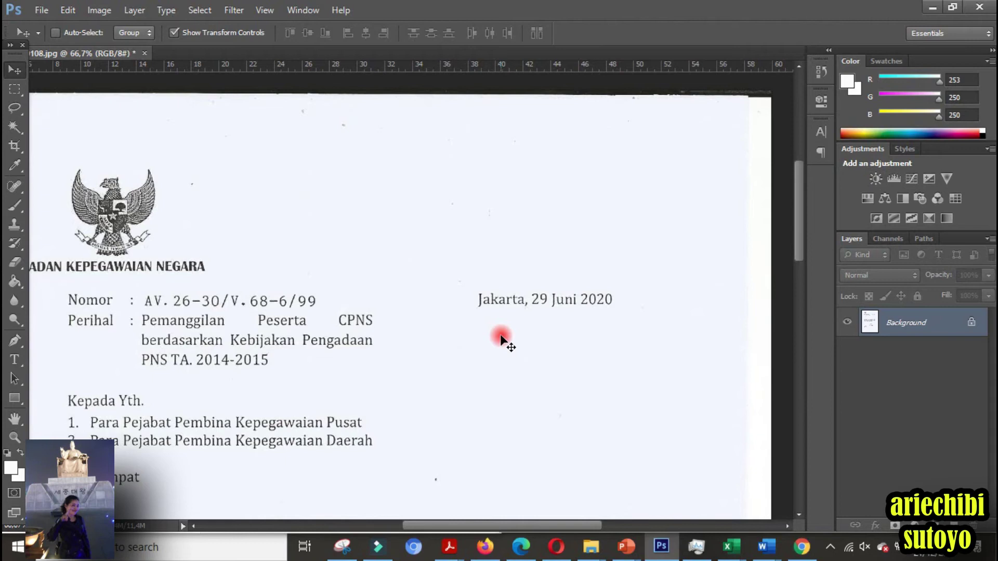
pyautogui.scroll(-3, 501, 338)
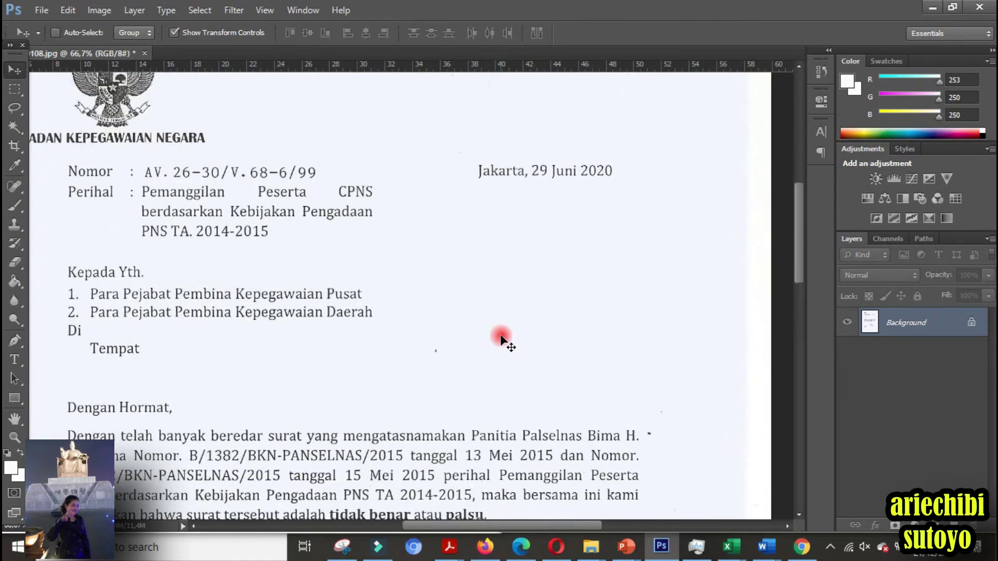
pyautogui.scroll(1, 501, 338)
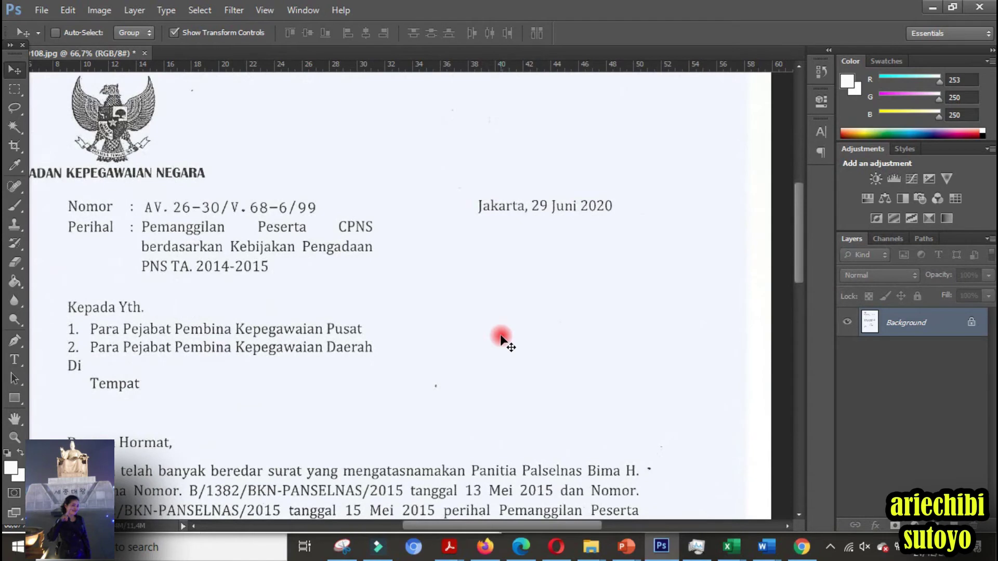
pyautogui.scroll(-5, 500, 338)
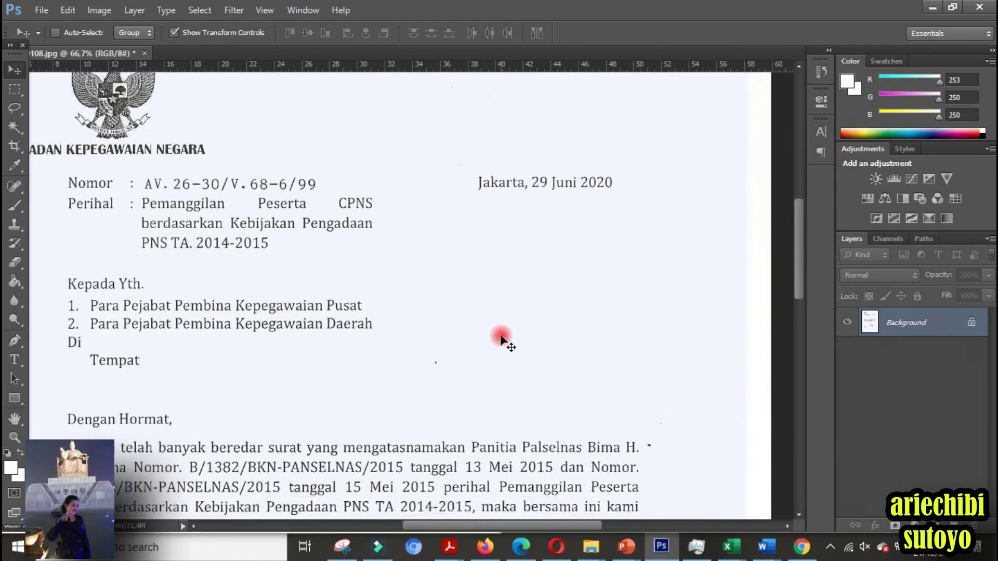
pyautogui.scroll(-3, 501, 338)
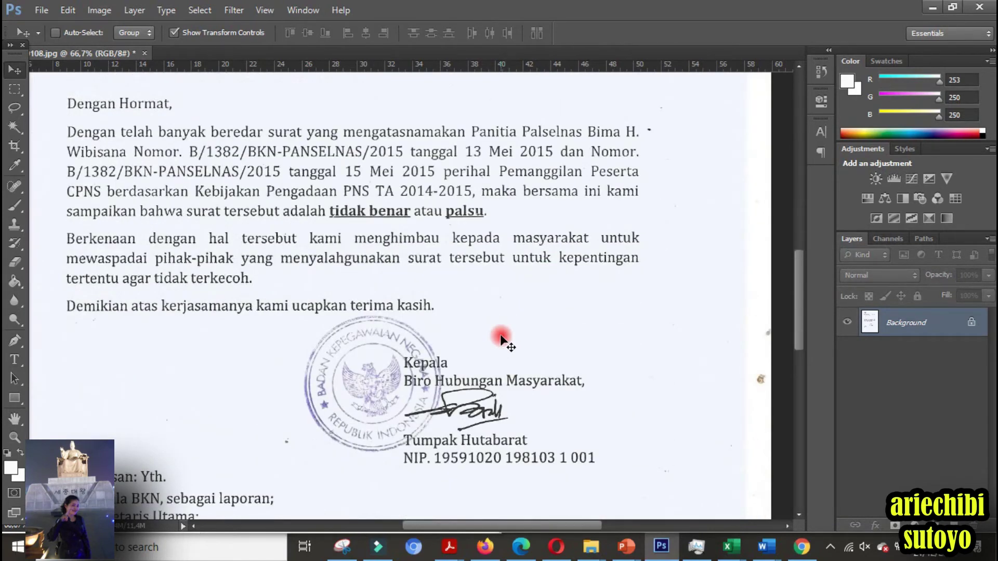
pyautogui.scroll(6, 501, 339)
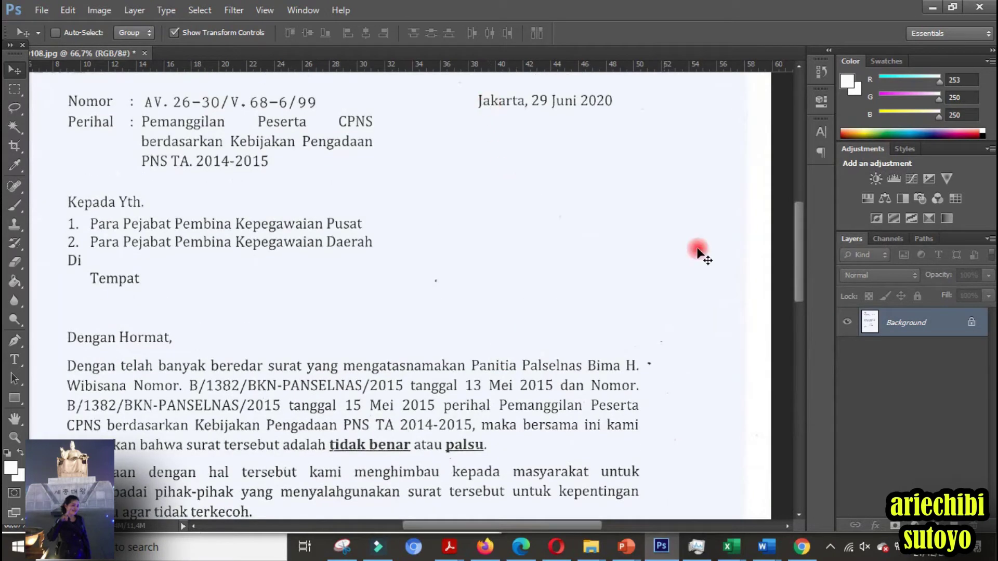
pyautogui.moveTo(799, 248); pyautogui.dragTo(774, 234)
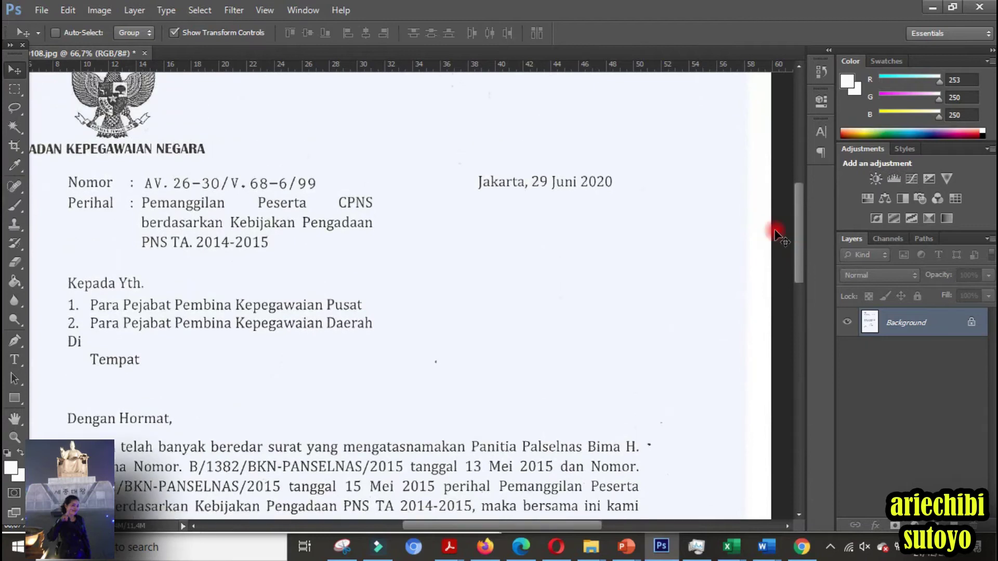
# Select the word "Jakarta" in the date line with a rectangular marquee and remove it with a Content-Aware fill at 100% opacity.
pyautogui.hotkey('ctrl', '+')
pyautogui.hotkey('ctrl', '+')
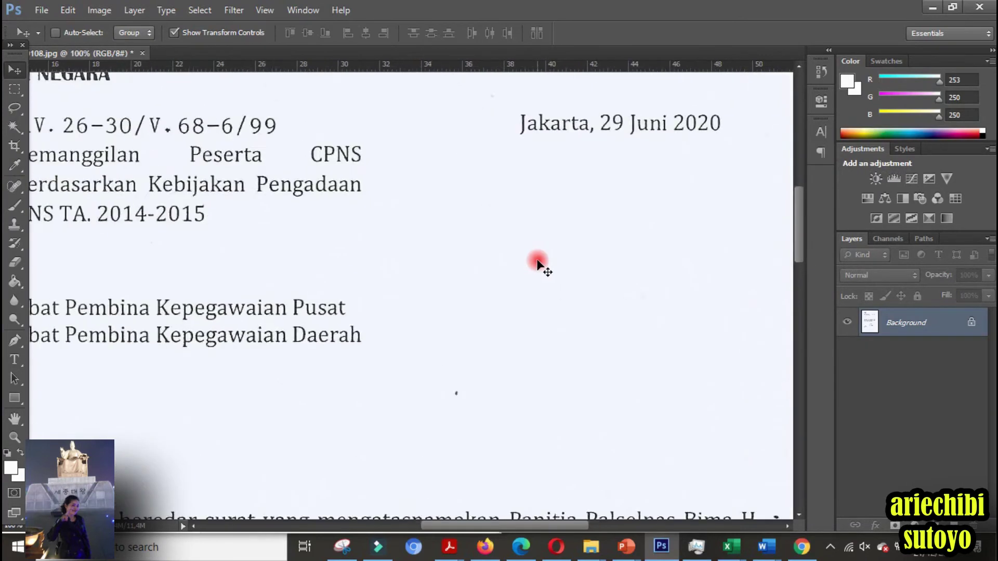
pyautogui.moveTo(797, 220); pyautogui.dragTo(801, 172)
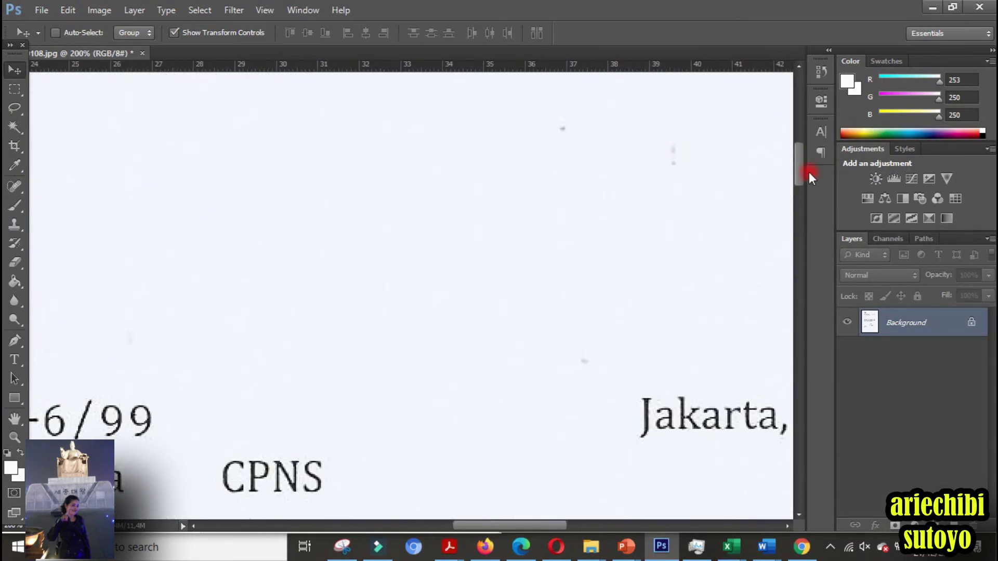
pyautogui.moveTo(525, 525); pyautogui.dragTo(560, 526)
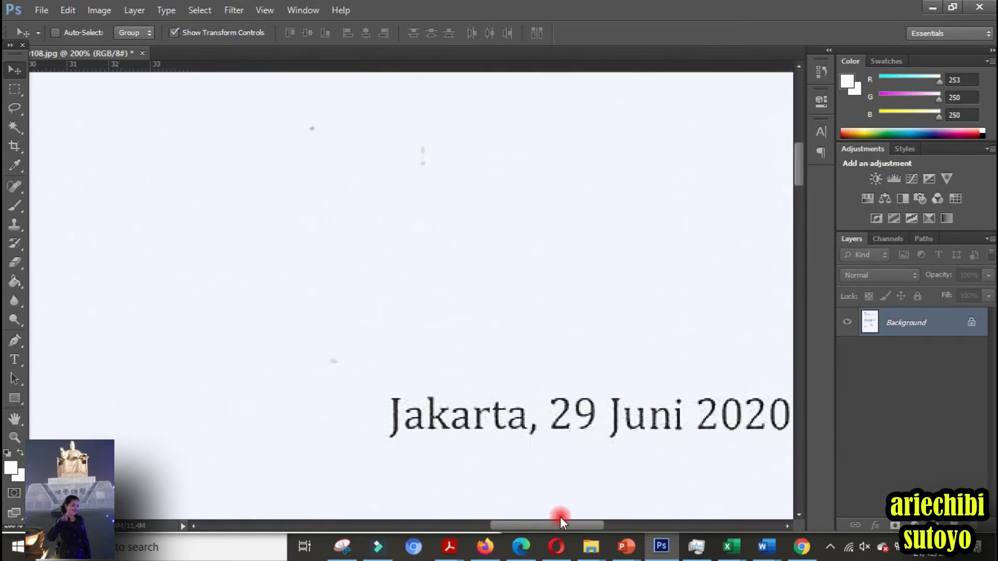
pyautogui.click(16, 91)
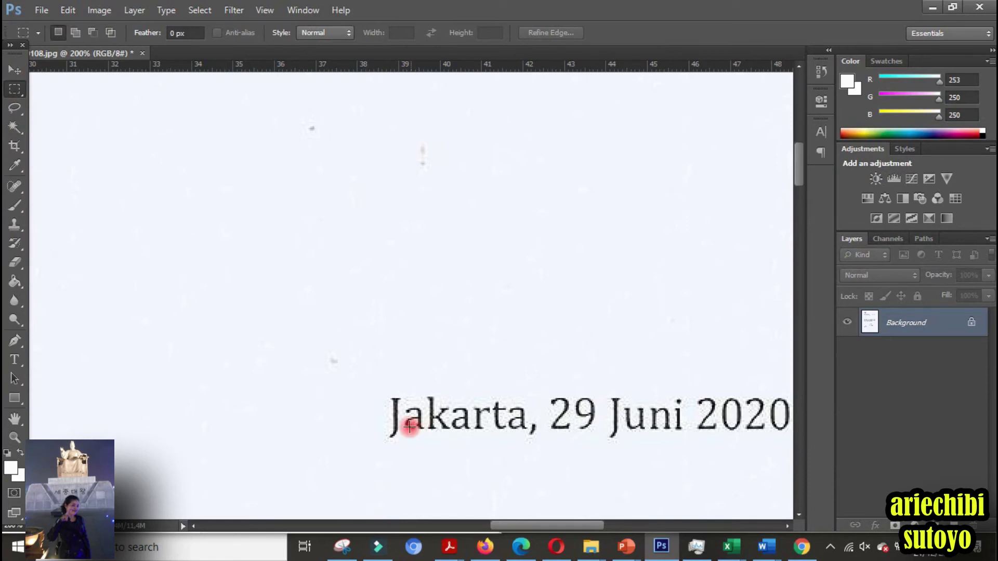
pyautogui.moveTo(378, 391); pyautogui.dragTo(527, 440)
pyautogui.click(13, 69)
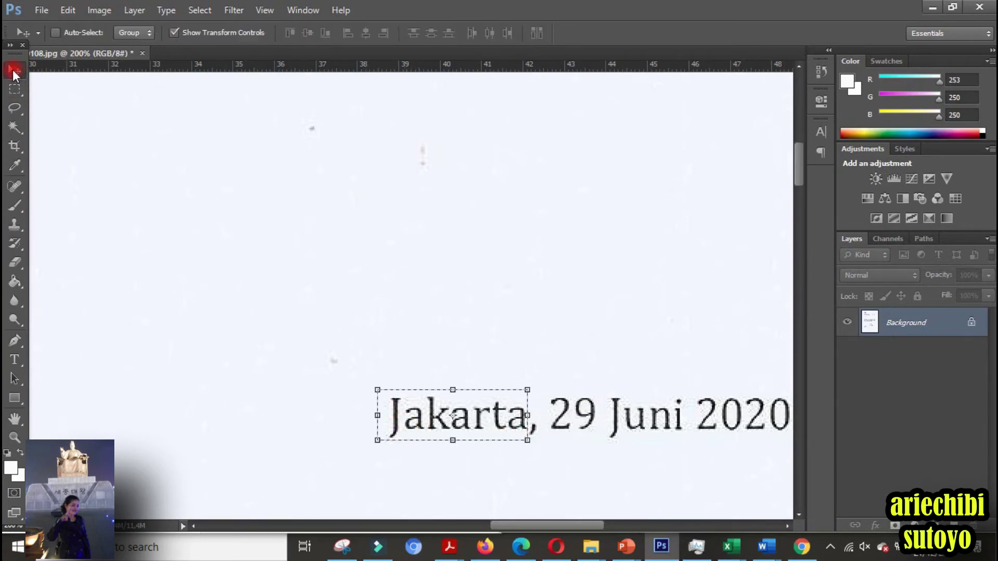
pyautogui.press('Delete')
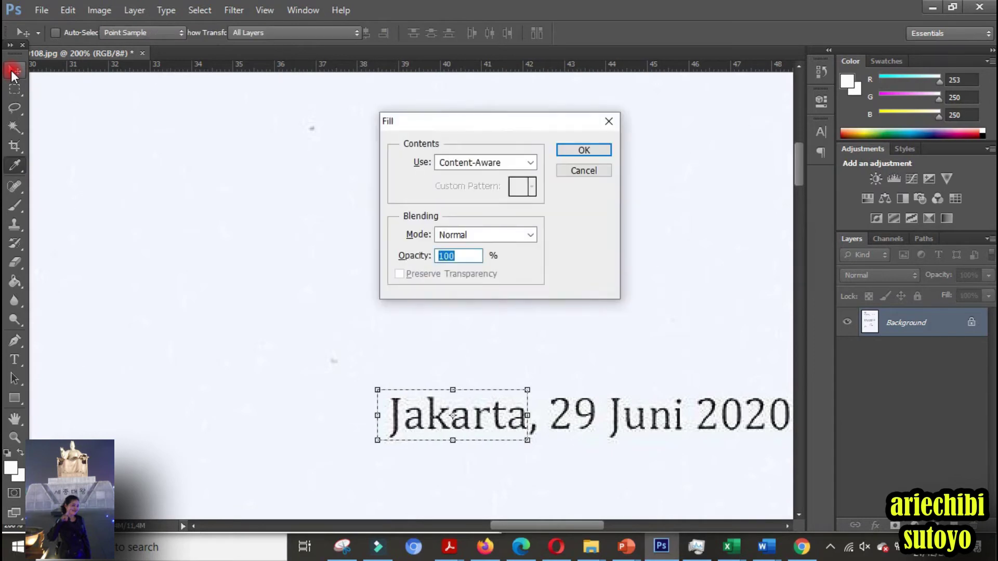
pyautogui.press('Return')
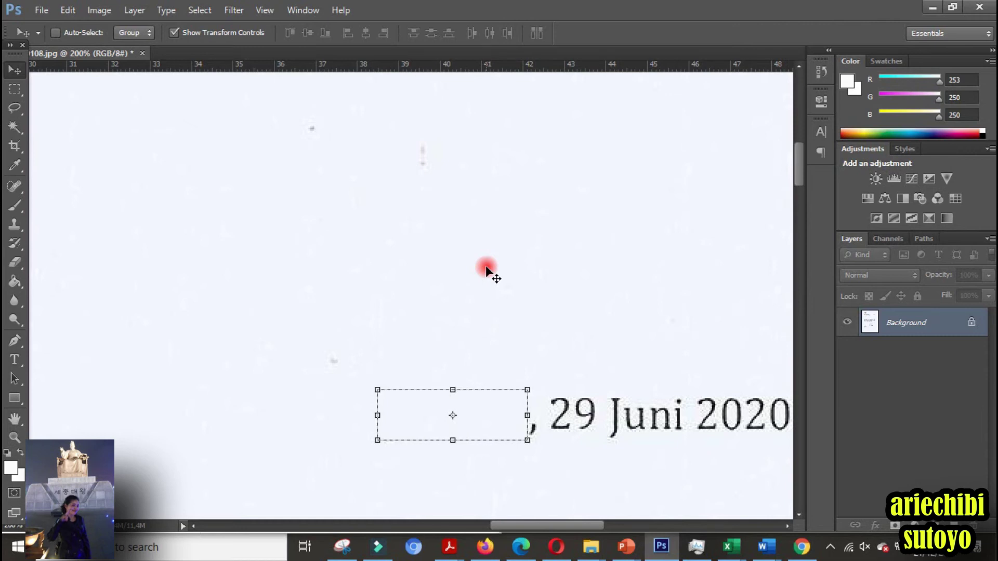
# Undo the Content-Aware fill over "Jakarta" and clear the selection.
pyautogui.click(66, 10)
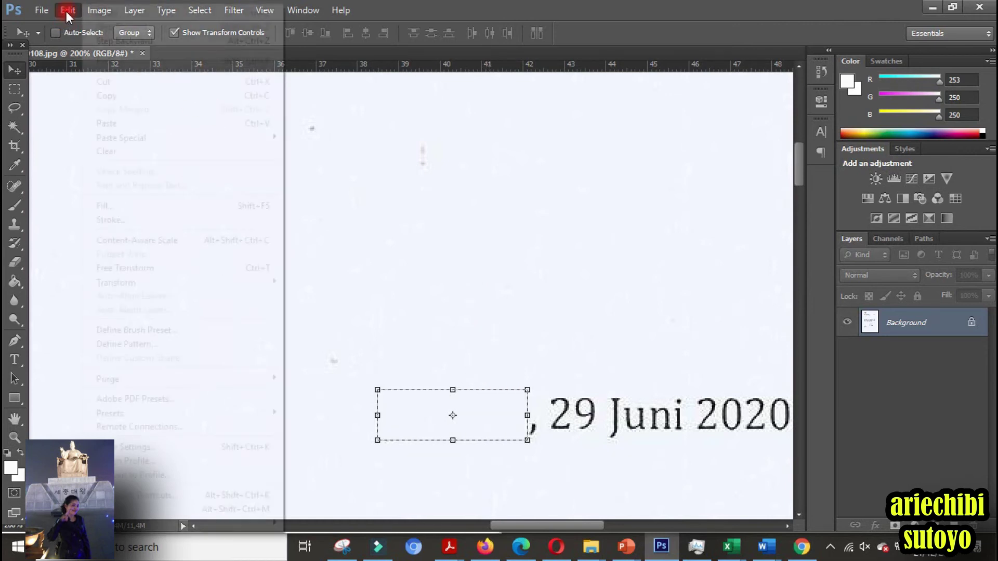
pyautogui.click(117, 42)
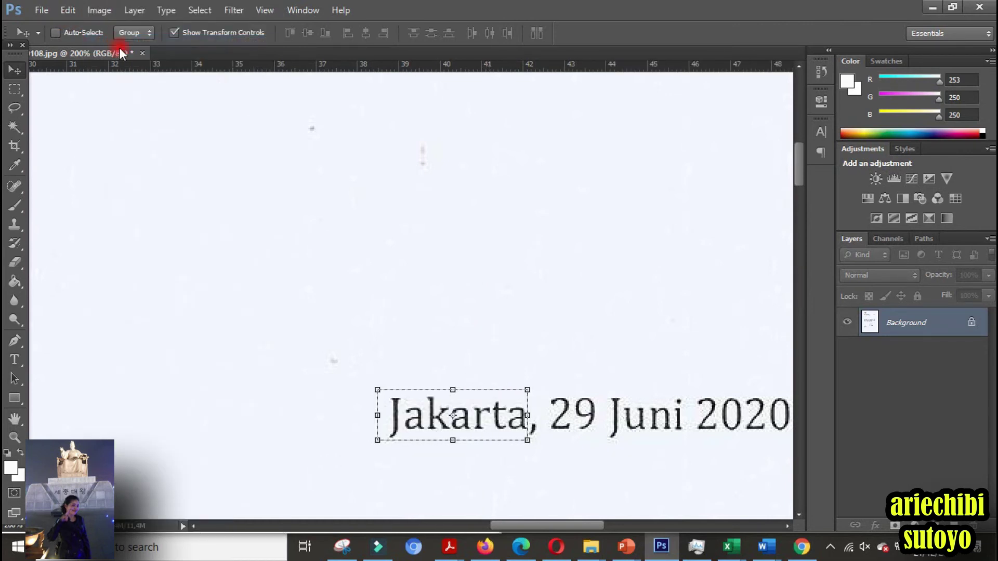
pyautogui.hotkey('ctrl', '-')
pyautogui.hotkey('ctrl', '-')
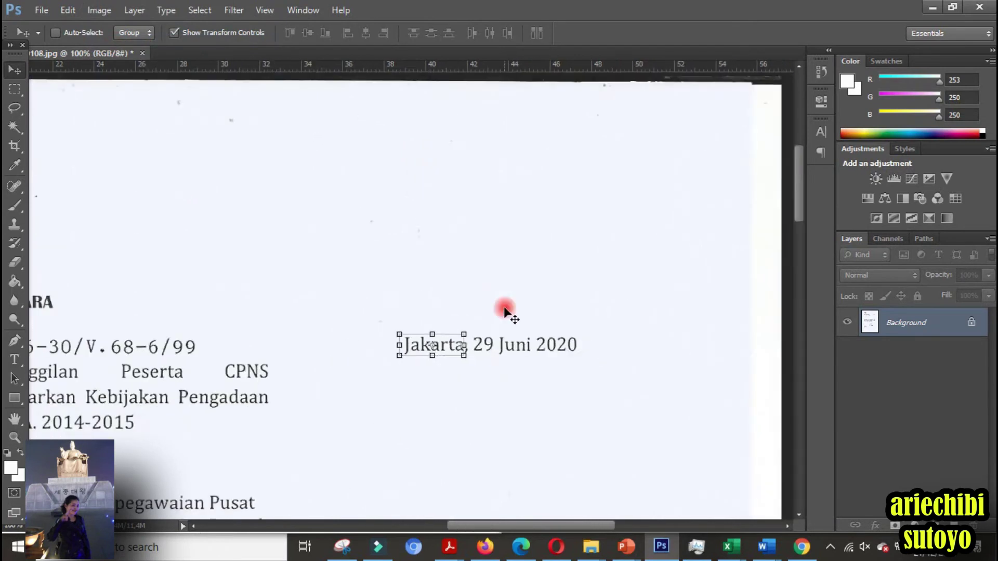
pyautogui.click(15, 126)
pyautogui.click(114, 105)
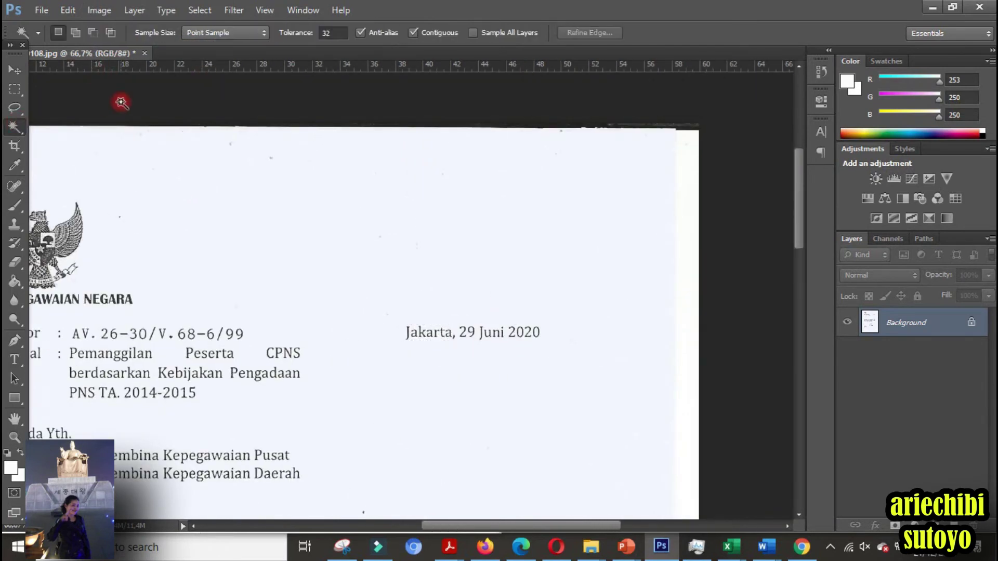
# Paint clean paper background over the word "Jakarta" in the date line with the Clone Stamp tool and a 32 px brush.
pyautogui.hotkey('ctrl', '+')
pyautogui.hotkey('ctrl', '+')
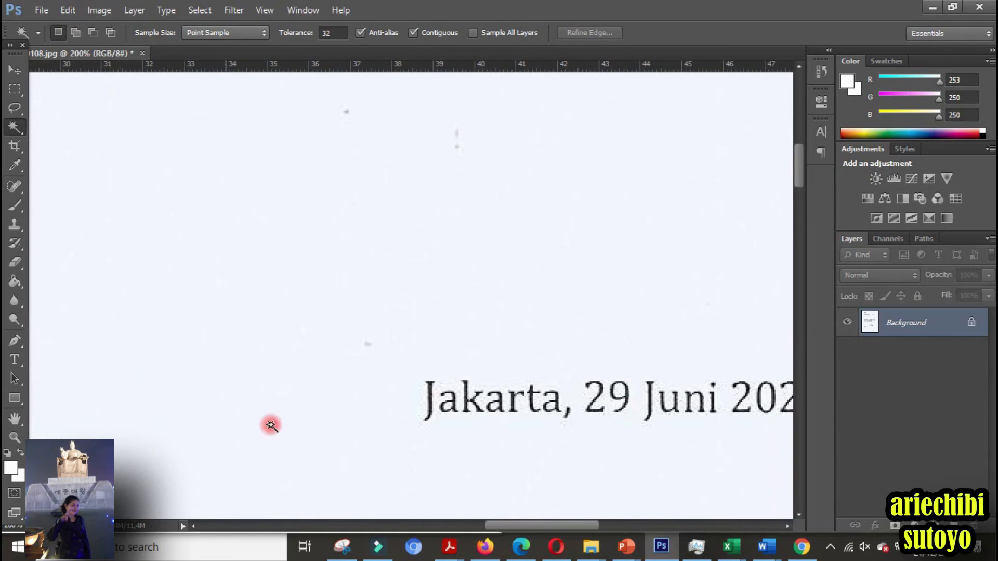
pyautogui.click(19, 228)
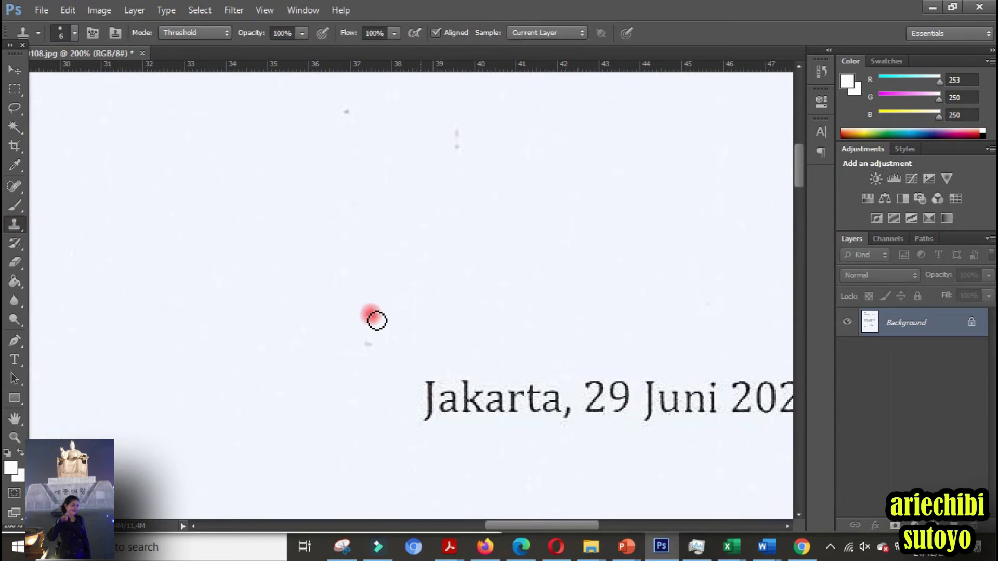
pyautogui.click(73, 35)
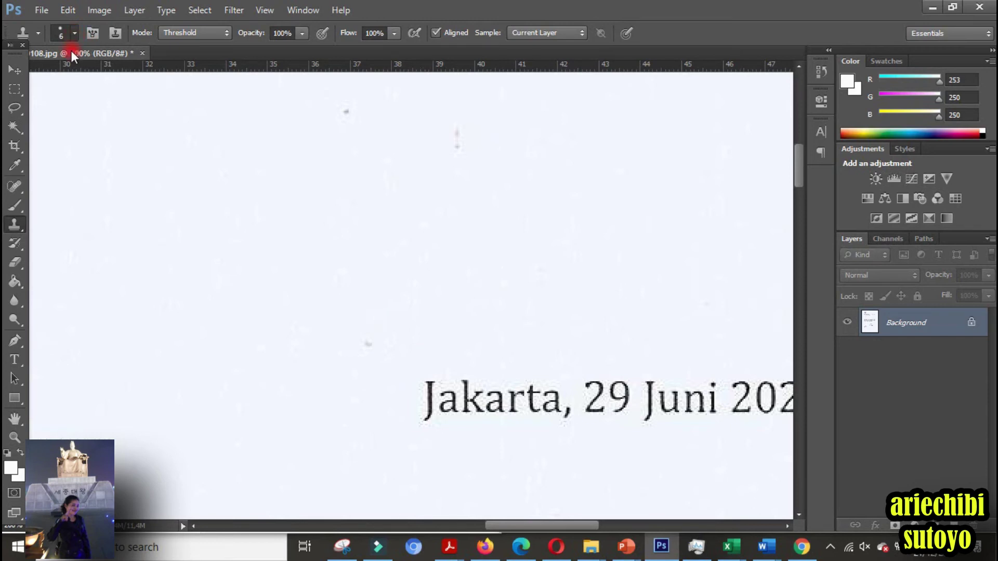
pyautogui.moveTo(29, 76); pyautogui.dragTo(45, 77)
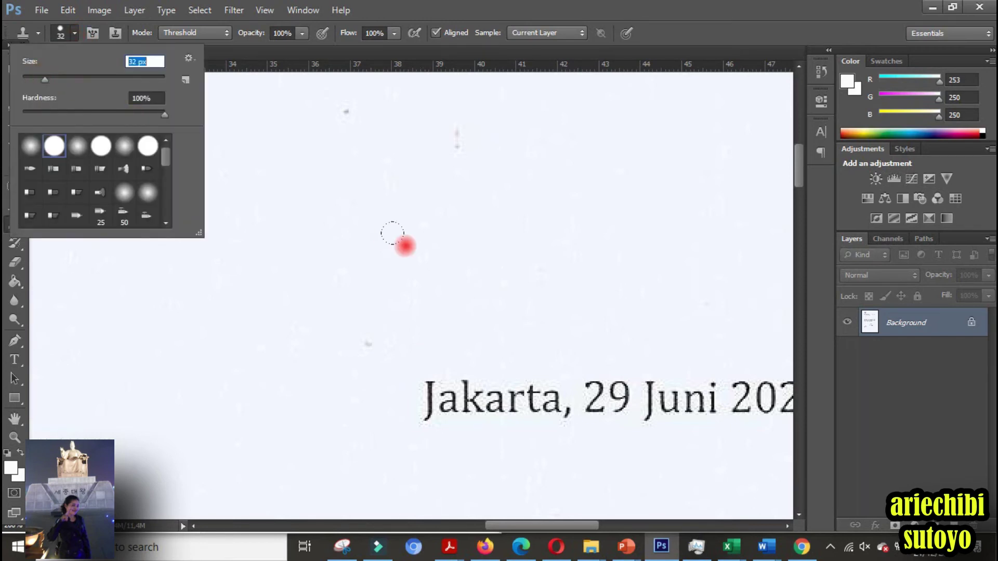
pyautogui.press('Return')
pyautogui.moveTo(431, 370)
pyautogui.mouseDown()
pyautogui.moveTo(427, 380)
pyautogui.moveTo(520, 378)
pyautogui.moveTo(526, 395)
pyautogui.moveTo(413, 401)
pyautogui.mouseUp()
pyautogui.hotkey('ctrl', 'z')
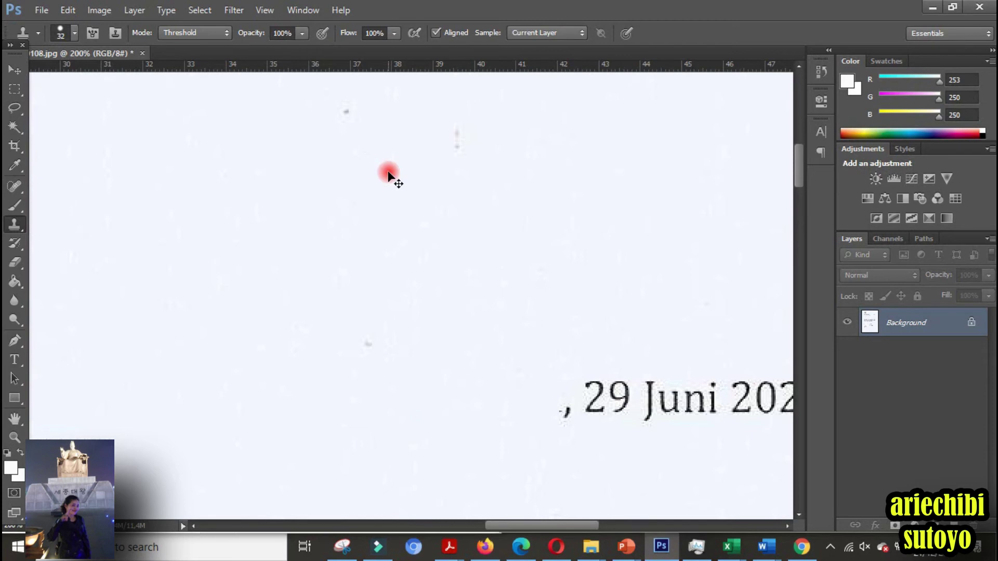
# Duplicate the "B" of "B/1382" onto its own layer, place it in the blank space above the first paragraph and merge it down.
pyautogui.hotkey('ctrl', '-')
pyautogui.hotkey('ctrl', '-')
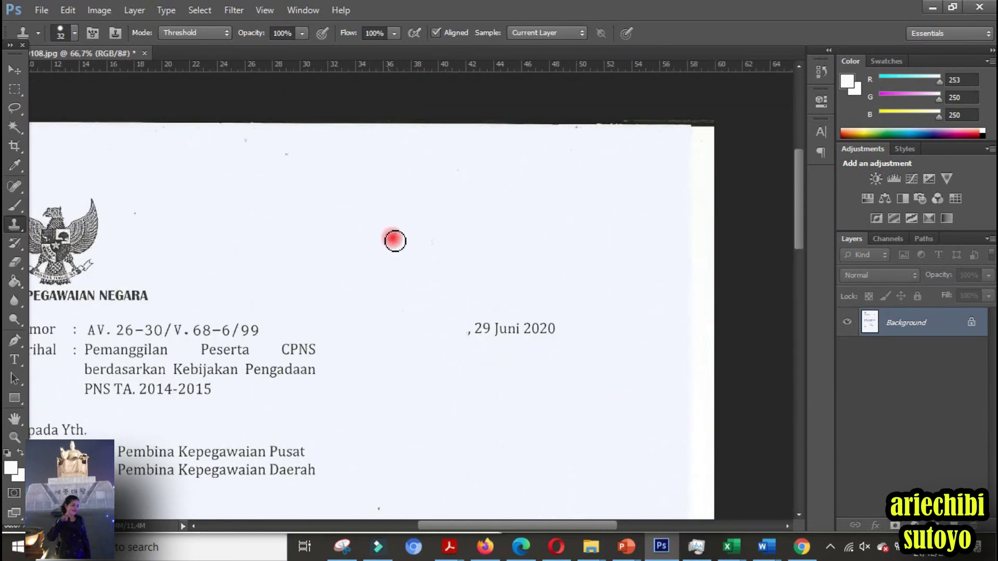
pyautogui.click(460, 406)
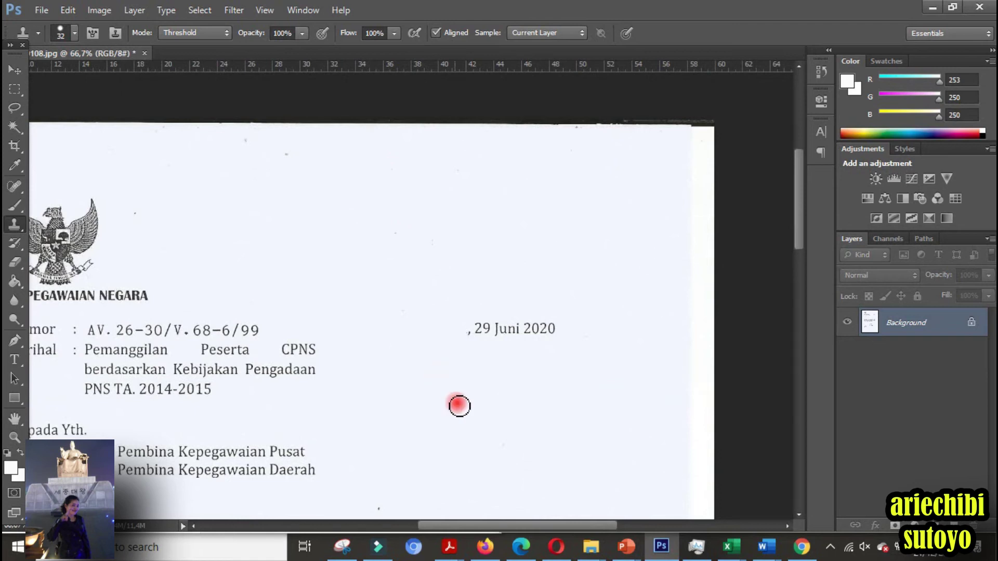
pyautogui.scroll(-6, 460, 406)
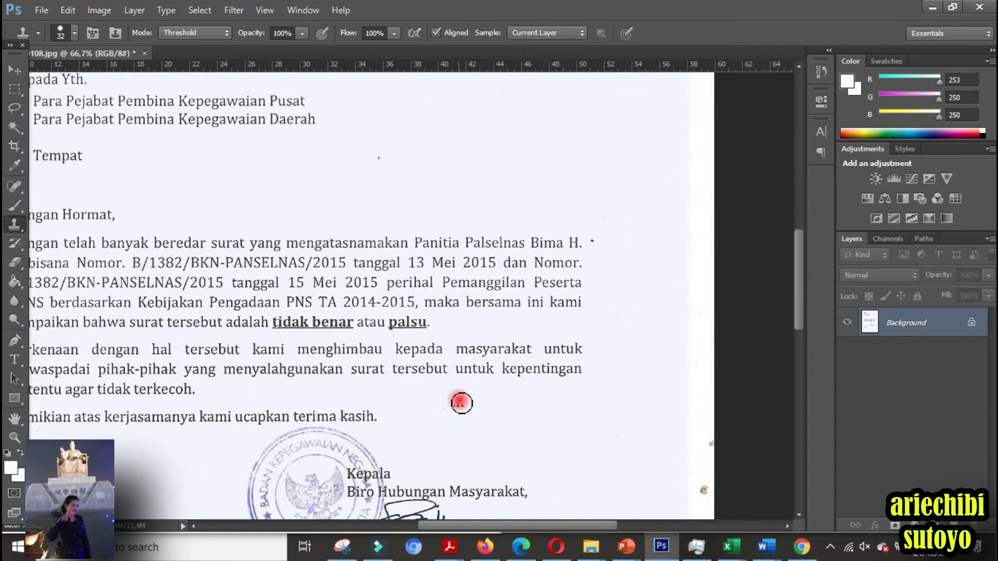
pyautogui.scroll(1, 461, 403)
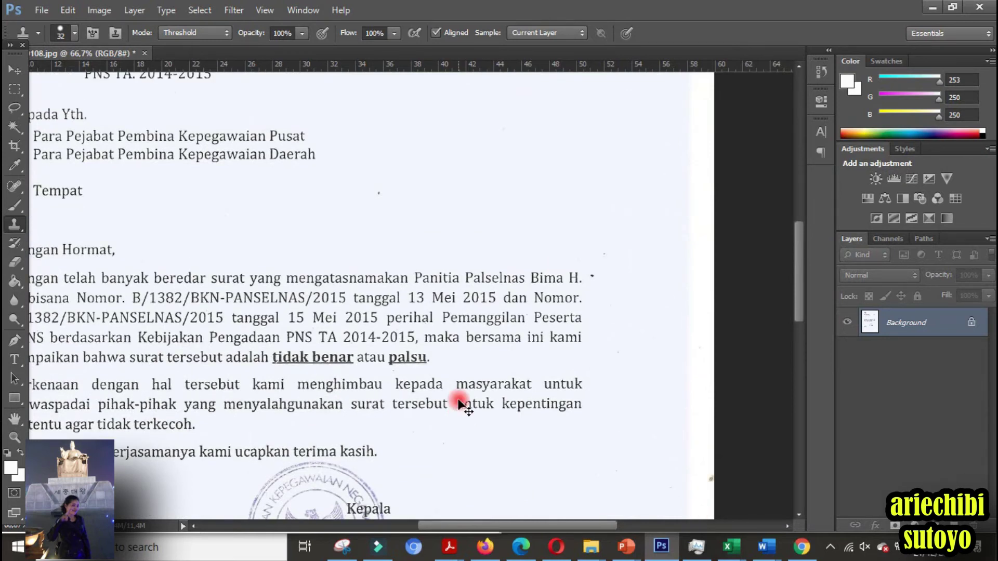
pyautogui.hotkey('ctrl', '+')
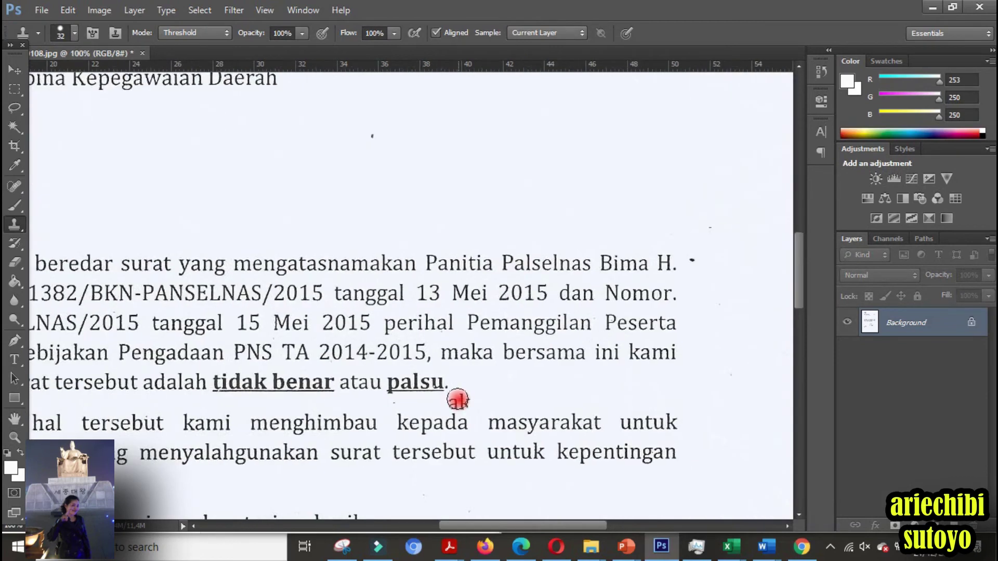
pyautogui.moveTo(480, 528); pyautogui.dragTo(460, 525)
pyautogui.click(15, 88)
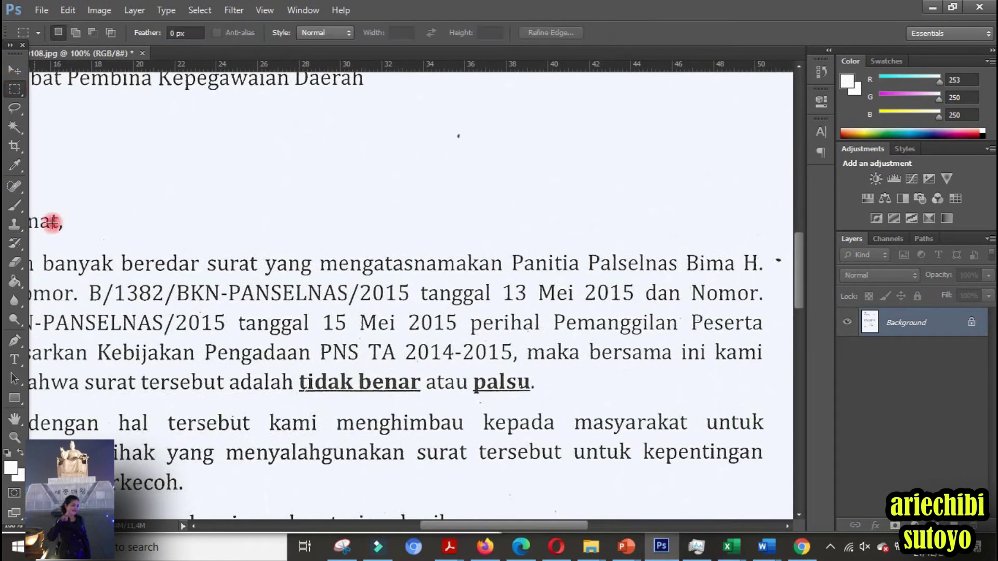
pyautogui.moveTo(87, 281); pyautogui.dragTo(102, 302)
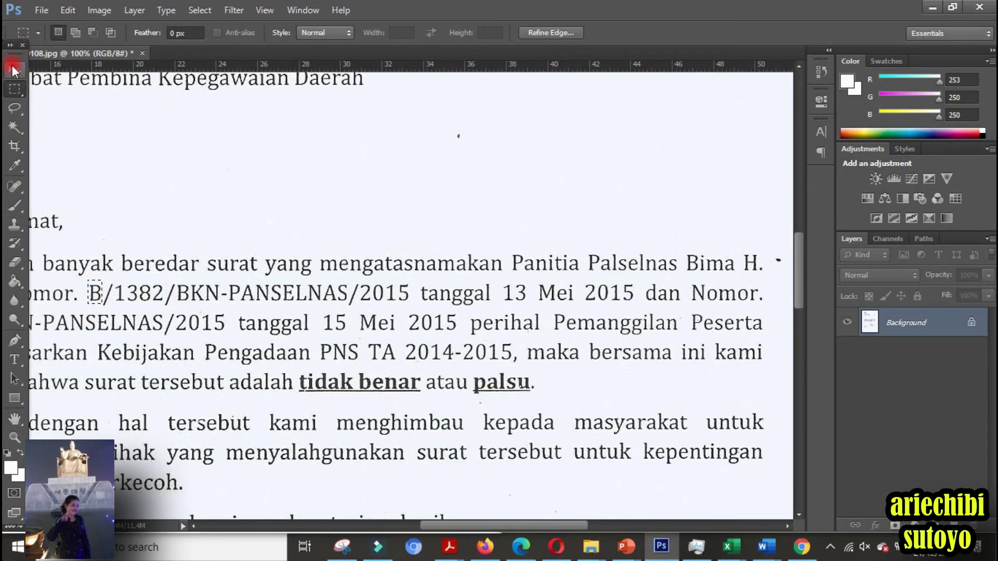
pyautogui.click(14, 69)
pyautogui.click(132, 10)
pyautogui.click(173, 33)
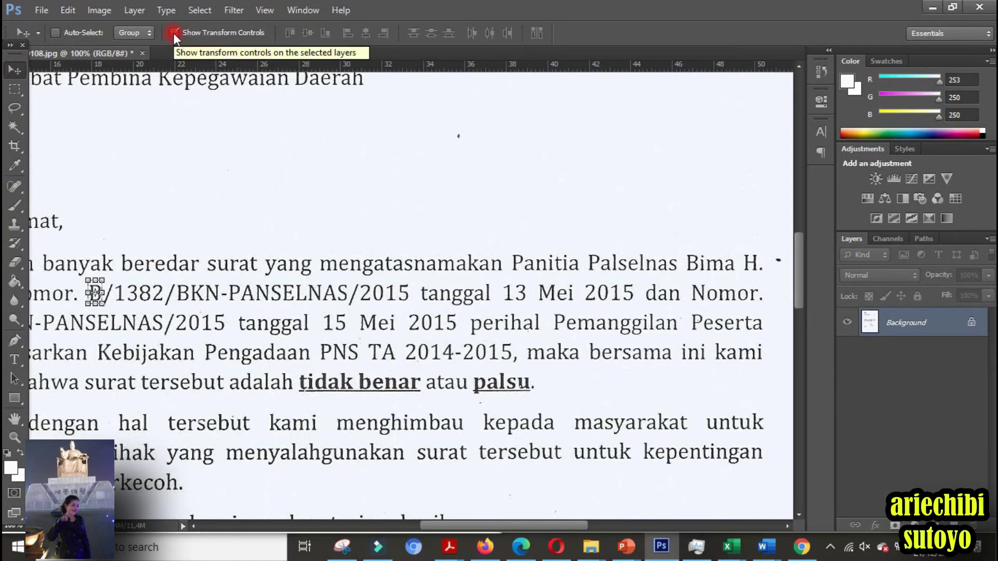
pyautogui.click(174, 33)
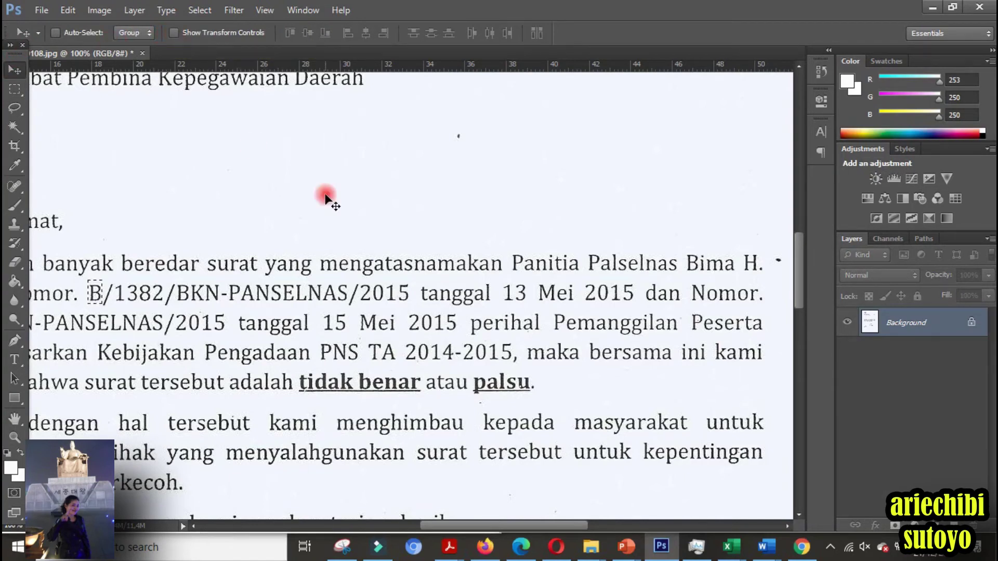
pyautogui.hotkey('ctrl', 'j')
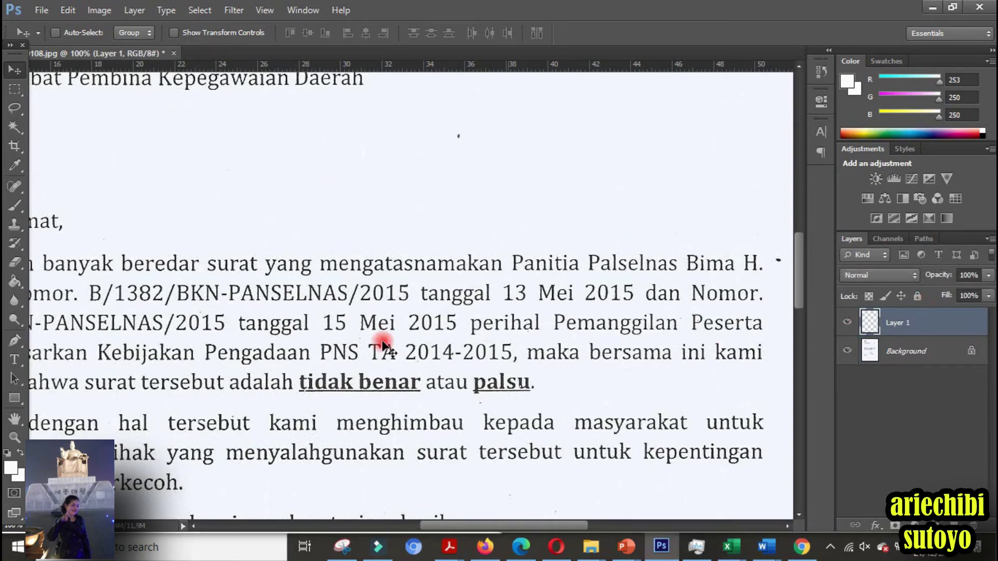
pyautogui.moveTo(102, 293); pyautogui.dragTo(237, 168)
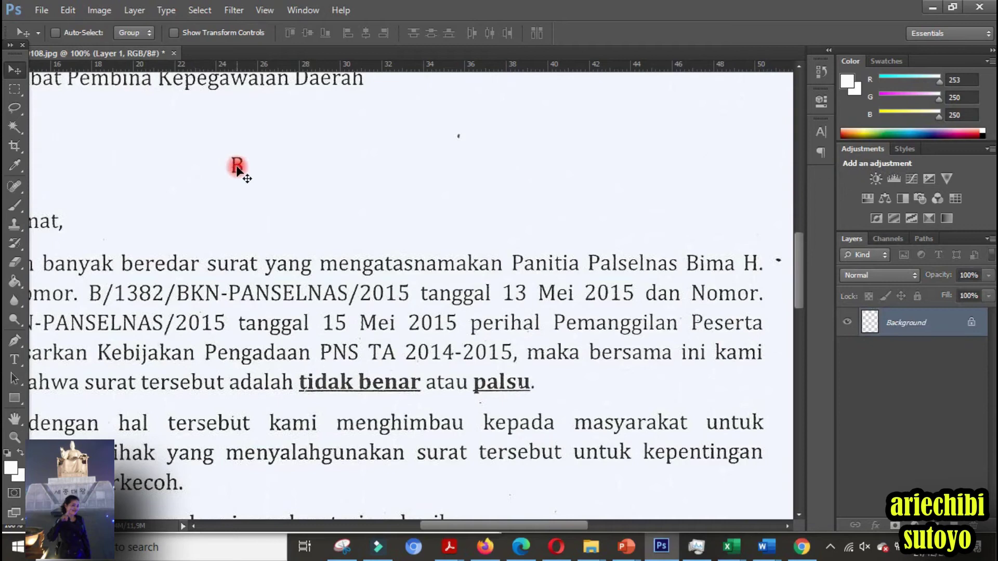
pyautogui.hotkey('ctrl', 'e')
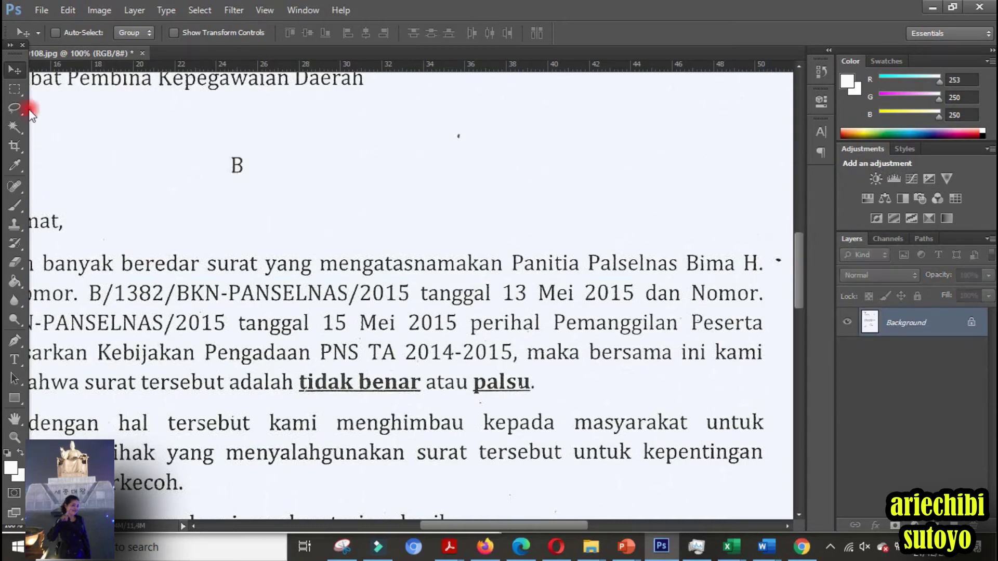
# Duplicate the letters "an" from "yang" in the first paragraph, place them directly after the loose "B" and merge them into the background.
pyautogui.click(14, 89)
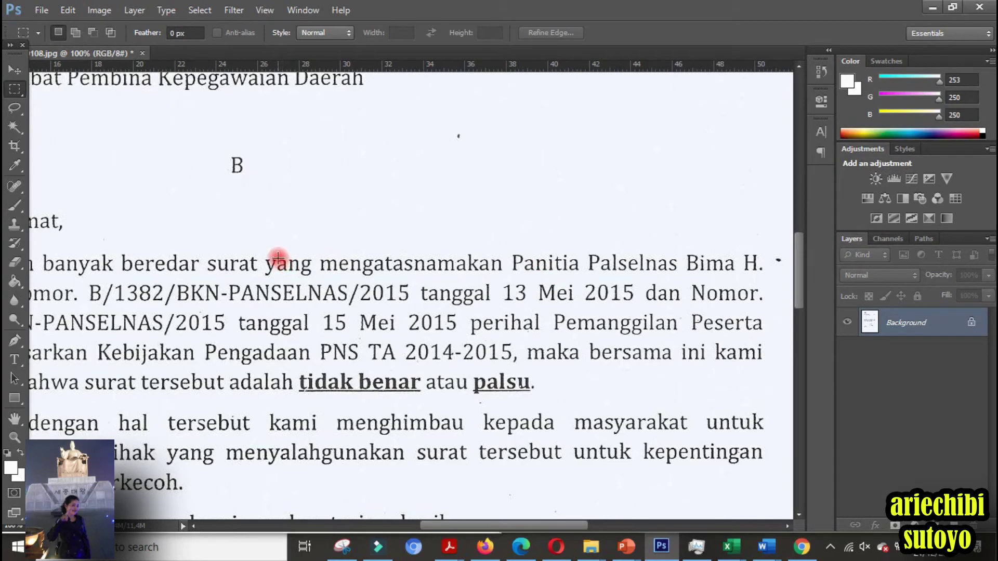
pyautogui.moveTo(277, 256); pyautogui.dragTo(301, 273)
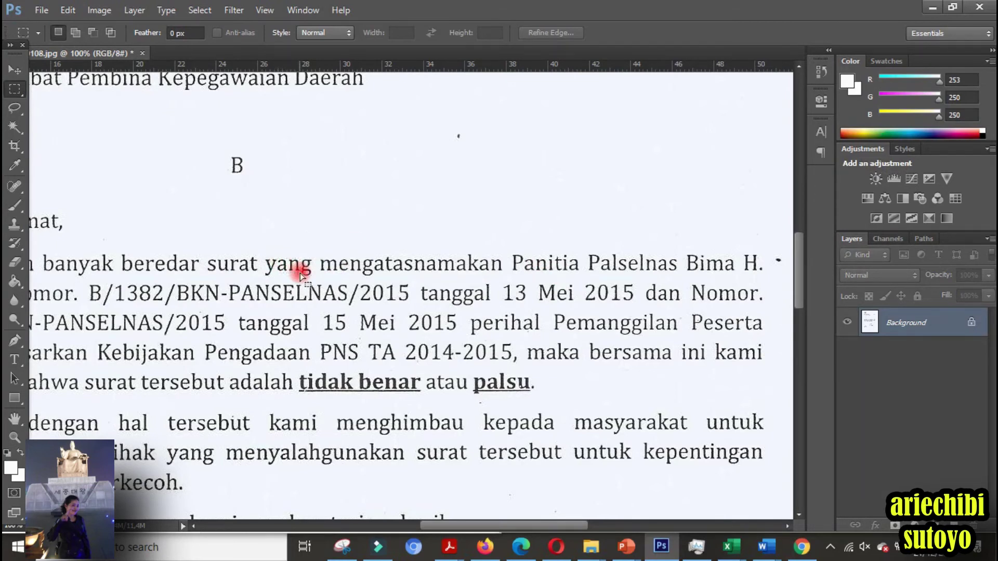
pyautogui.click(15, 70)
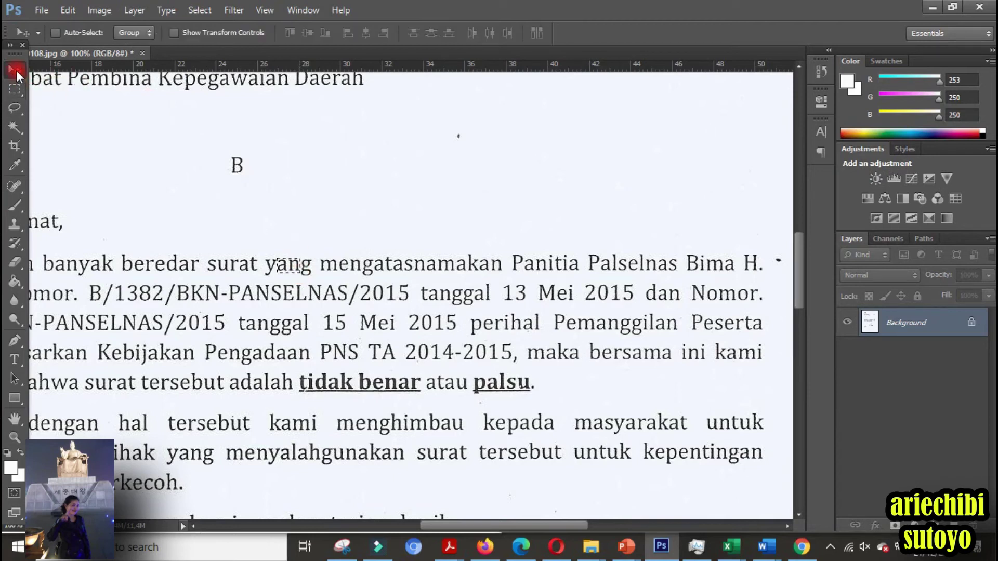
pyautogui.hotkey('ctrl', 'j')
pyautogui.moveTo(286, 263); pyautogui.dragTo(255, 167)
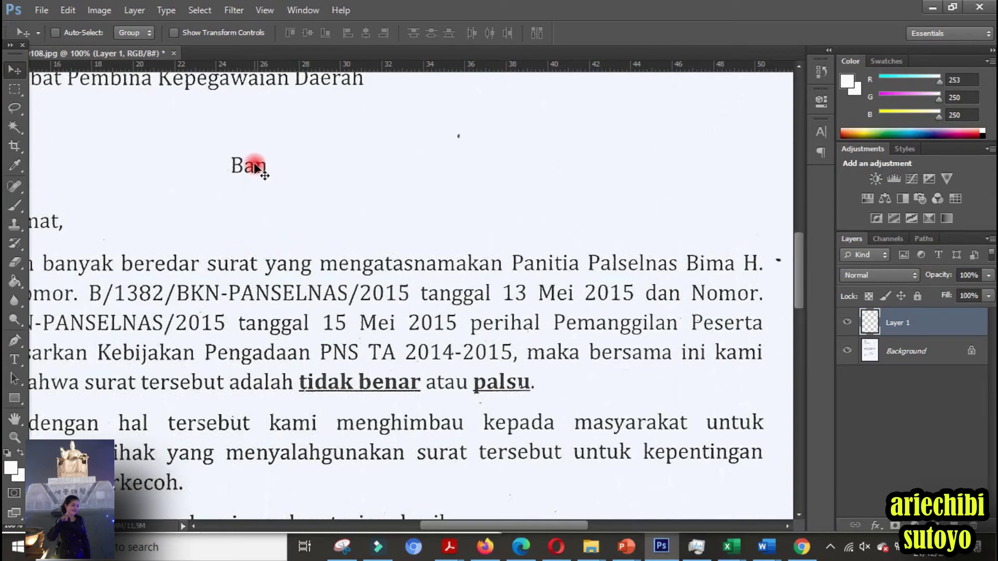
pyautogui.hotkey('ctrl', 'e')
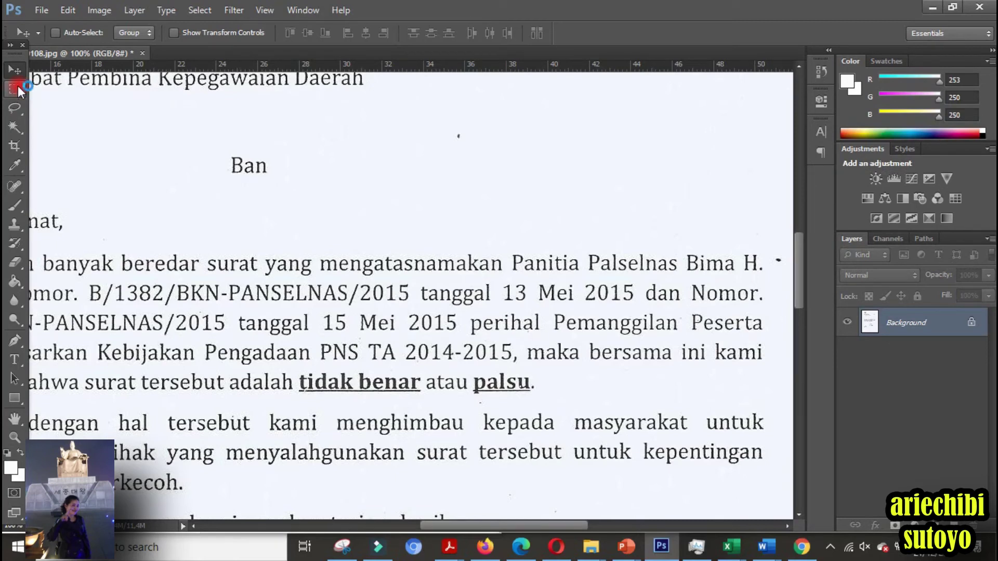
# Duplicate the "d" from "Pengadaan" onto its own layer and place it after "Ban" on the same baseline.
pyautogui.click(17, 87)
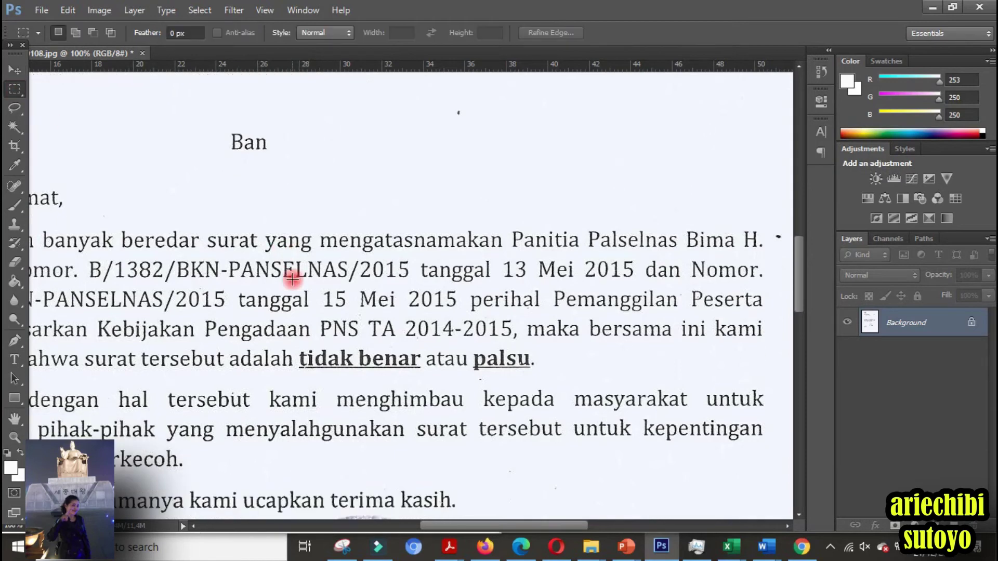
pyautogui.scroll(-3, 292, 279)
pyautogui.scroll(2, 292, 280)
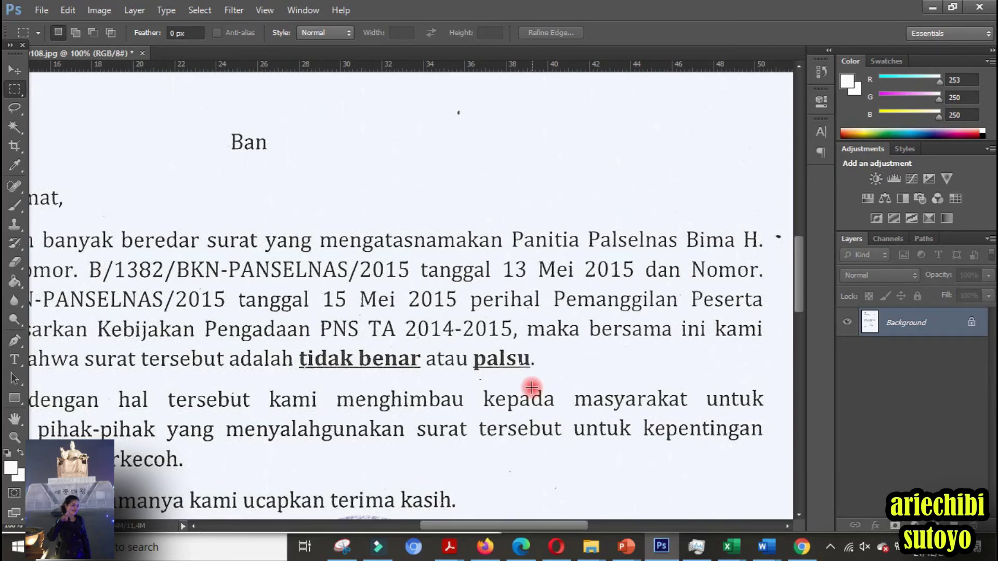
pyautogui.moveTo(264, 317); pyautogui.dragTo(275, 341)
pyautogui.click(16, 70)
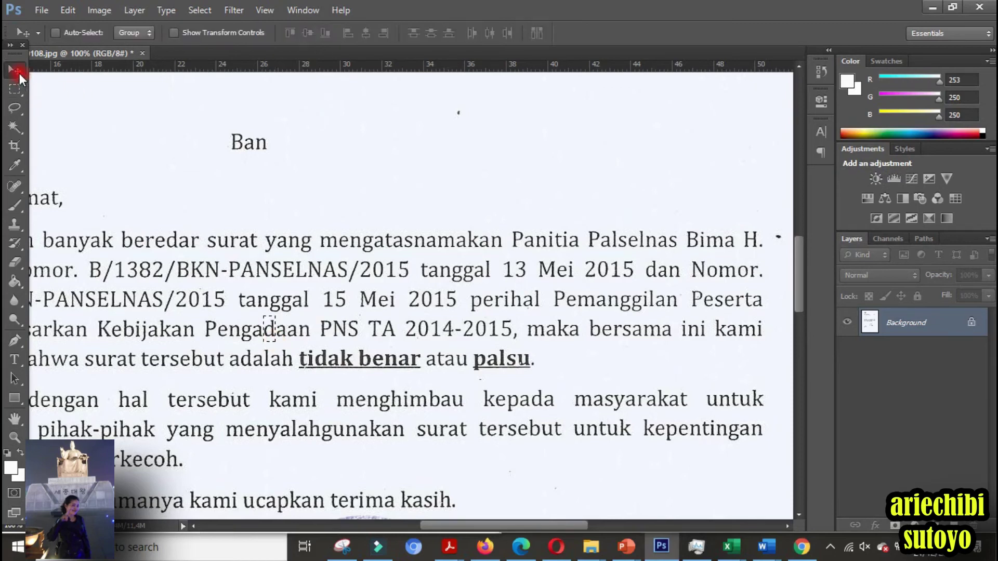
pyautogui.hotkey('ctrl', 'j')
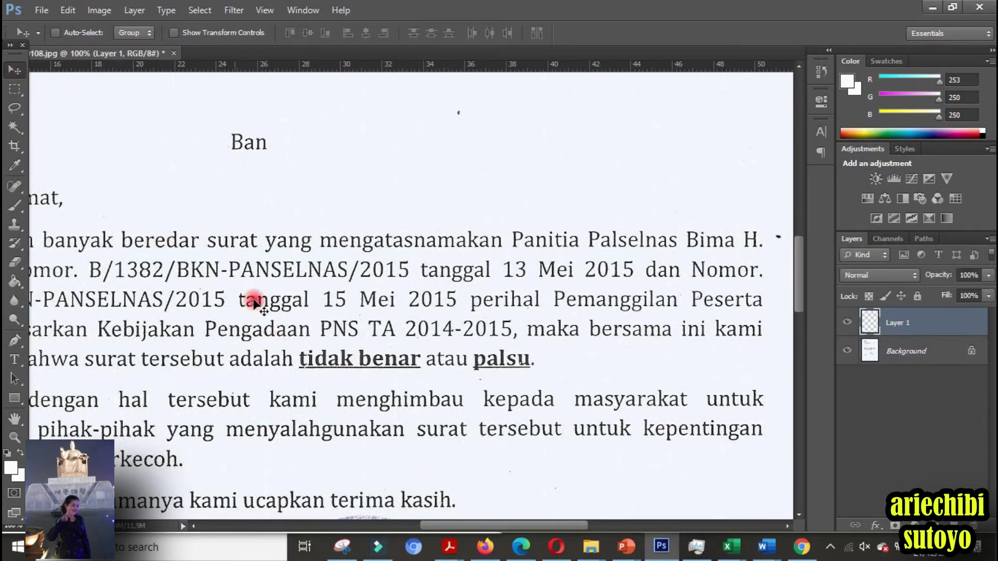
pyautogui.moveTo(267, 331); pyautogui.dragTo(273, 148)
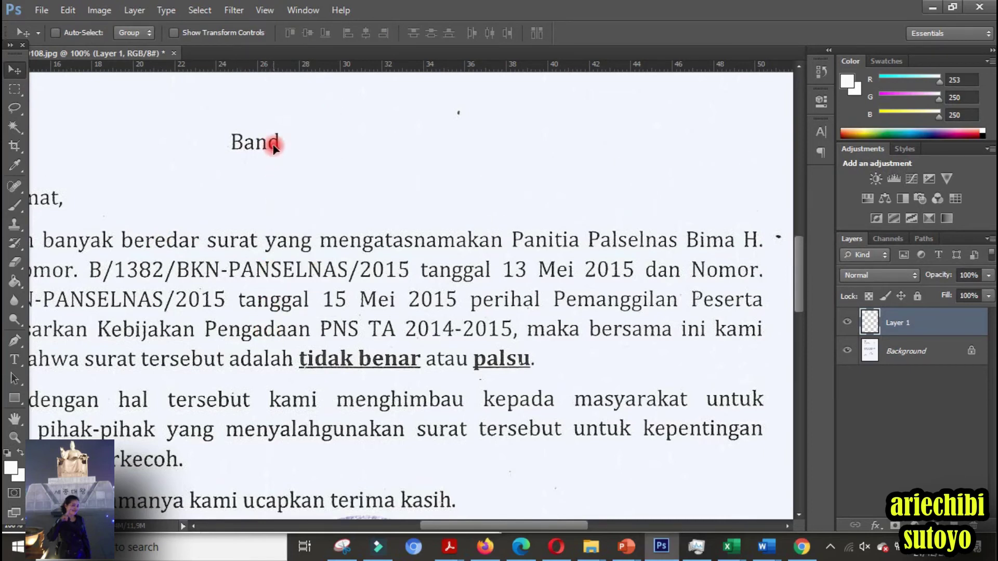
# Nudge the copied "d" horizontally to match the letter spacing of "Ban" and merge it into the background.
pyautogui.press('Left')
pyautogui.press('Left')
pyautogui.press('Left')
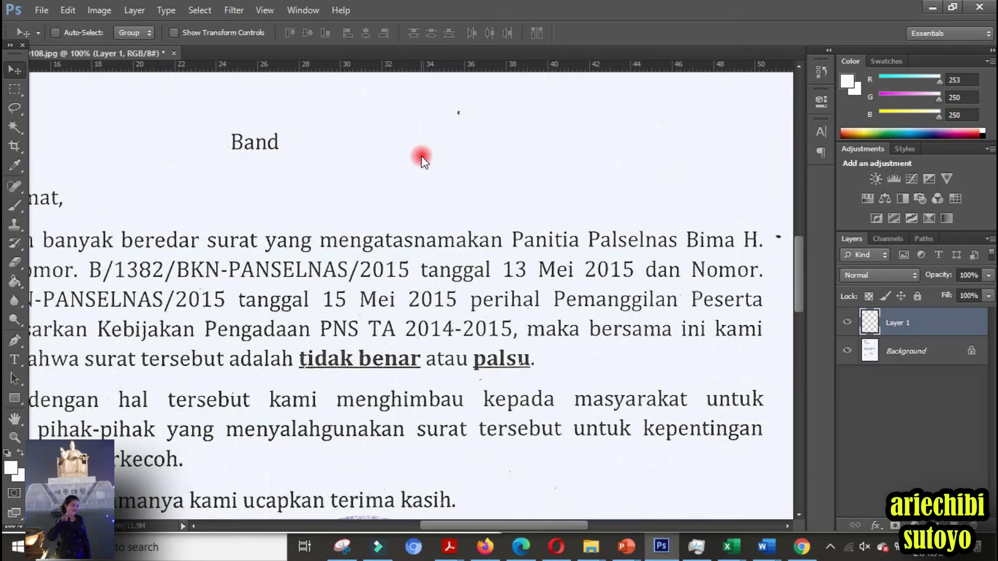
pyautogui.press('Left')
pyautogui.press('Left')
pyautogui.press('Left')
pyautogui.press('Left')
pyautogui.press('Right')
pyautogui.hotkey('ctrl', 'e')
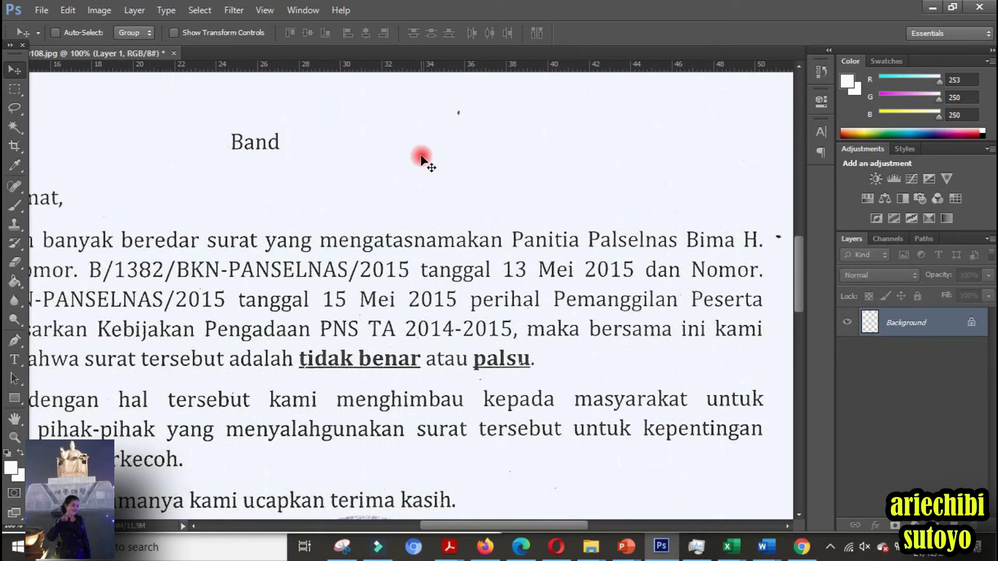
# Duplicate the "u" from "surat" in the first paragraph, place it after "Band" and merge it into the background.
pyautogui.click(10, 92)
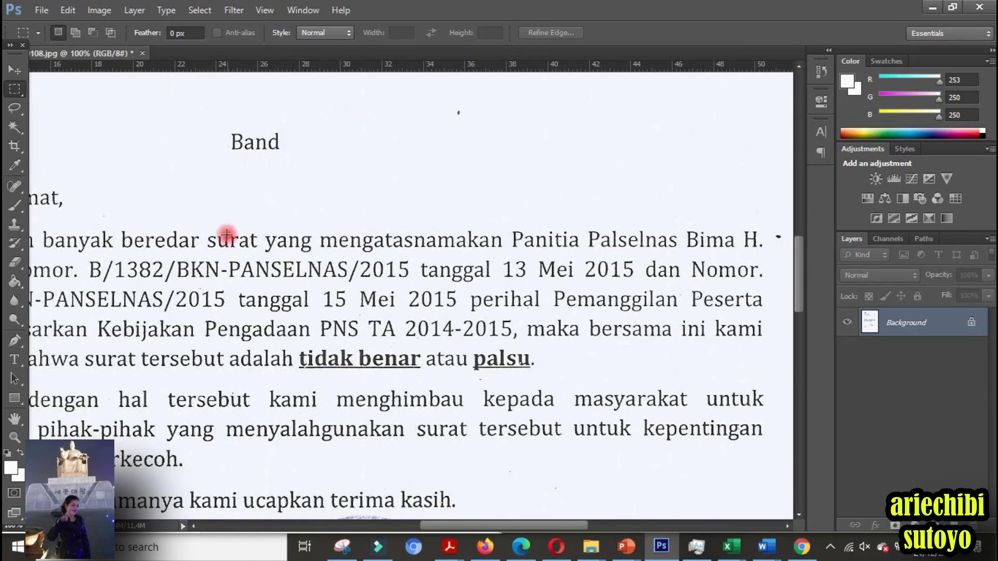
pyautogui.moveTo(217, 235); pyautogui.dragTo(228, 250)
pyautogui.click(14, 69)
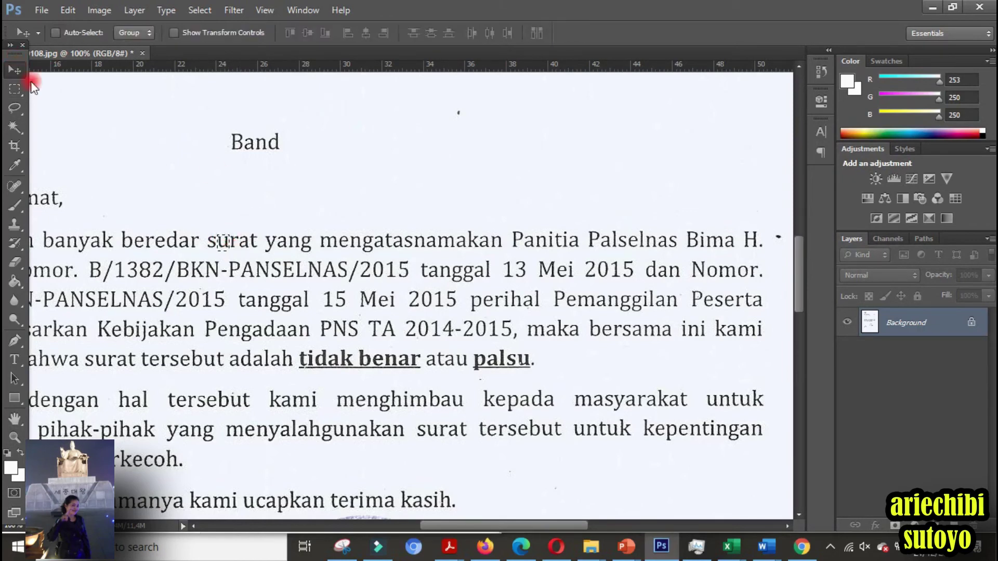
pyautogui.hotkey('ctrl', 'j')
pyautogui.moveTo(229, 239); pyautogui.dragTo(288, 145)
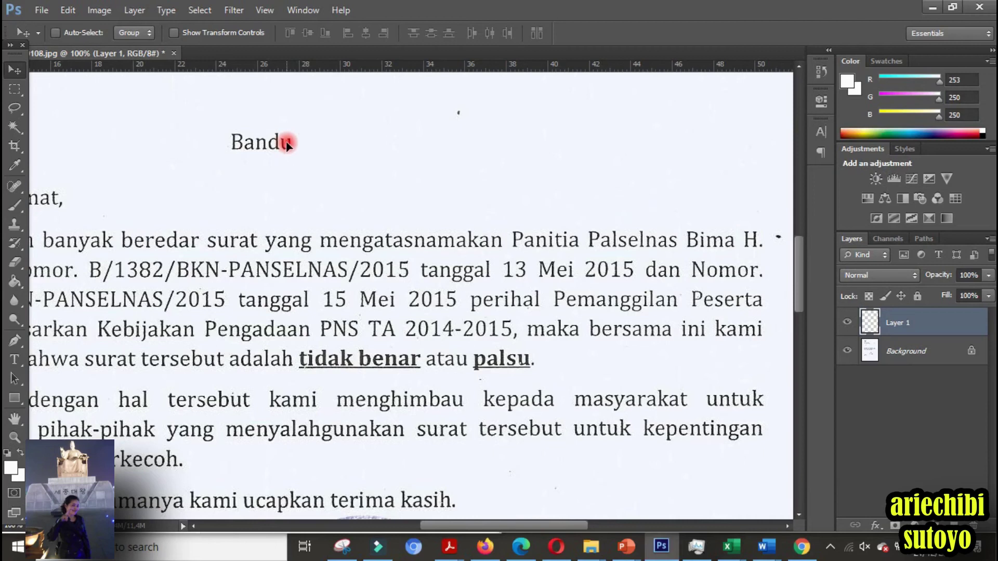
pyautogui.hotkey('ctrl', 'e')
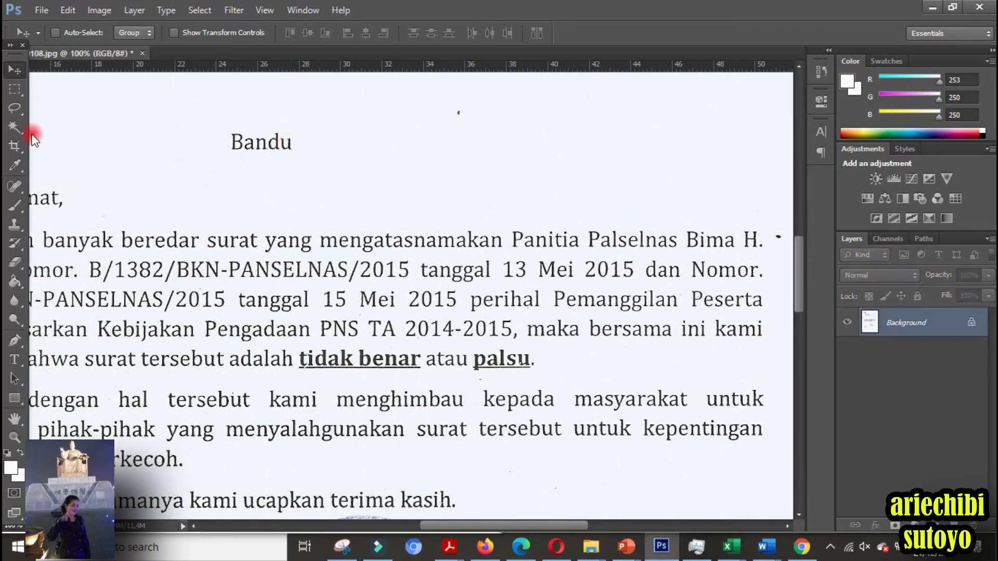
# Duplicate the letters "ng" from "yang", place them after "Bandu" to complete "Bandung" and merge them into the background.
pyautogui.click(14, 89)
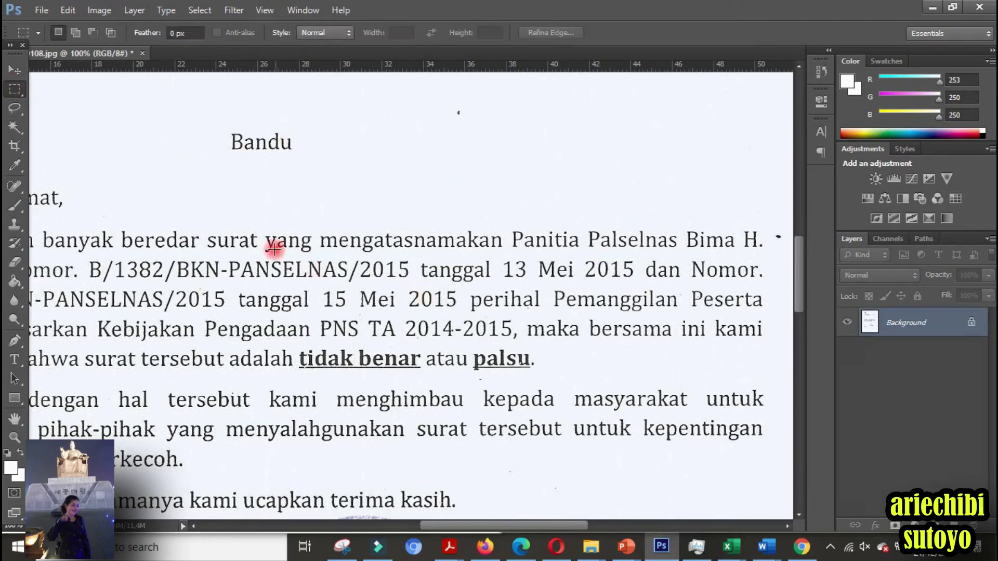
pyautogui.moveTo(289, 234); pyautogui.dragTo(313, 254)
pyautogui.click(15, 69)
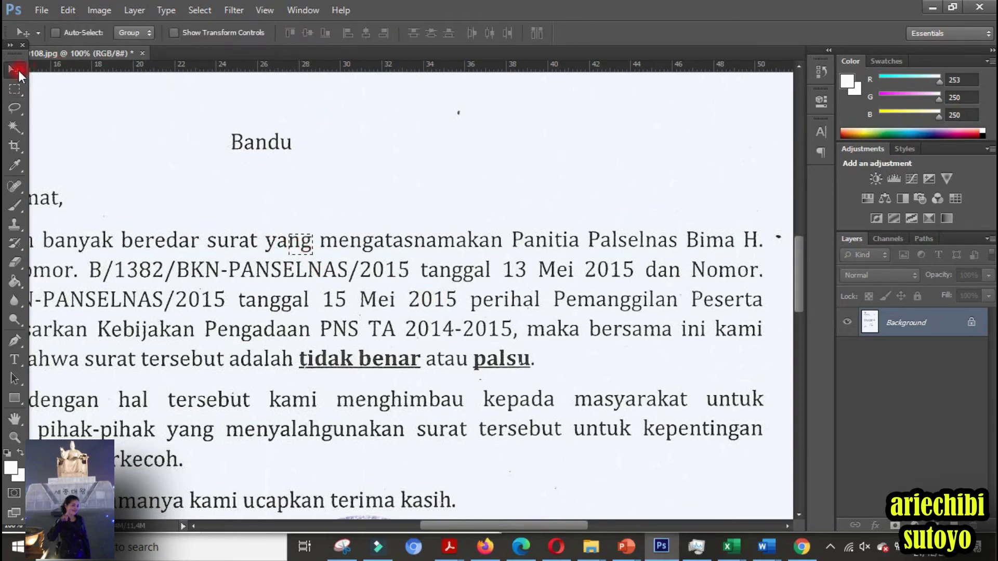
pyautogui.hotkey('ctrl', 'j')
pyautogui.moveTo(299, 248); pyautogui.dragTo(304, 148)
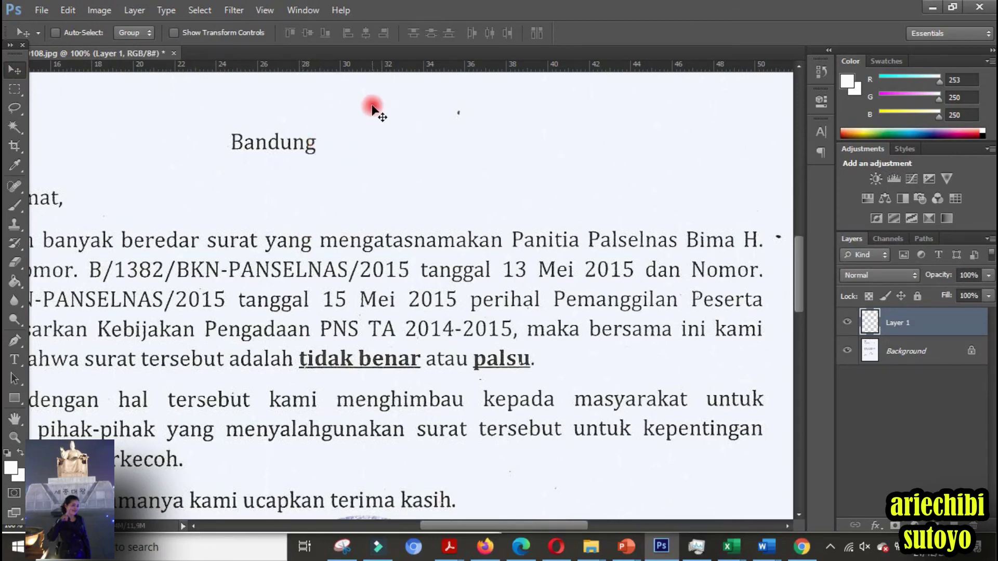
pyautogui.hotkey('ctrl', 'e')
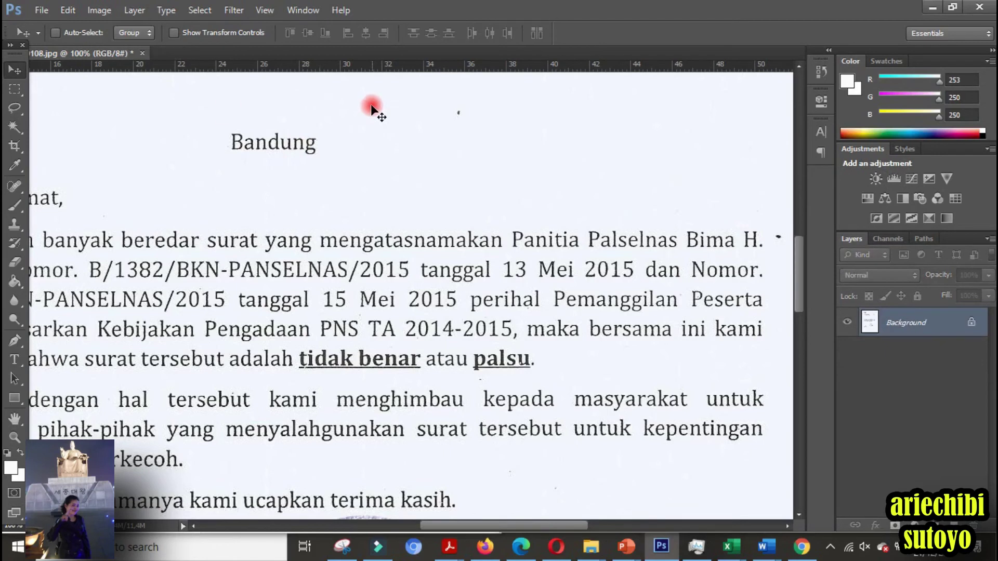
# Move the assembled word "Bandung" with a rectangular selection to the date line in front of ", 29 Juni 2020" and clear the selection.
pyautogui.click(12, 89)
pyautogui.moveTo(226, 128); pyautogui.dragTo(319, 157)
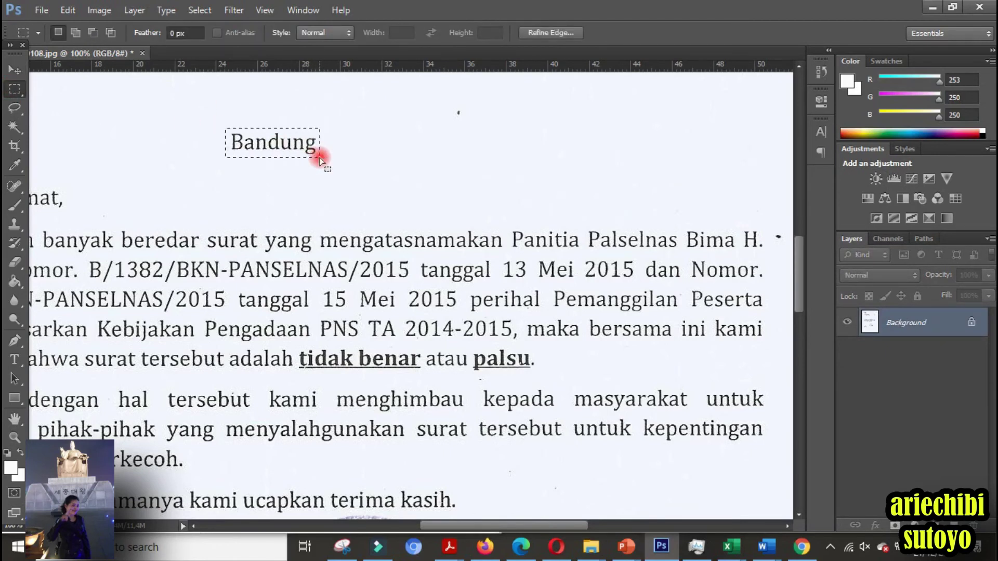
pyautogui.click(14, 70)
pyautogui.scroll(2, 730, 201)
pyautogui.scroll(4, 731, 201)
pyautogui.moveTo(286, 429); pyautogui.dragTo(554, 120)
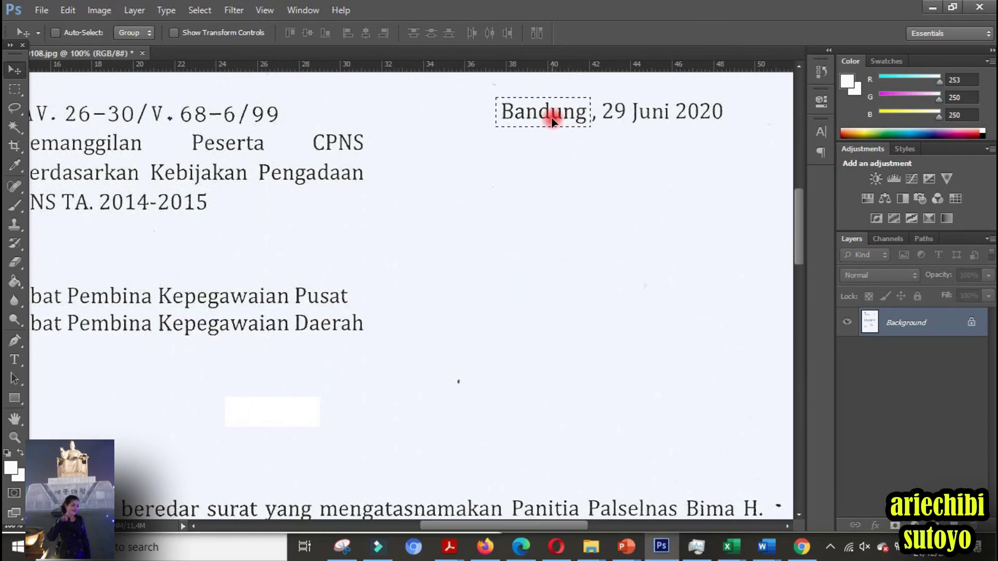
pyautogui.hotkey('ctrl', 'd')
pyautogui.hotkey('ctrl', '-')
pyautogui.hotkey('ctrl', '-')
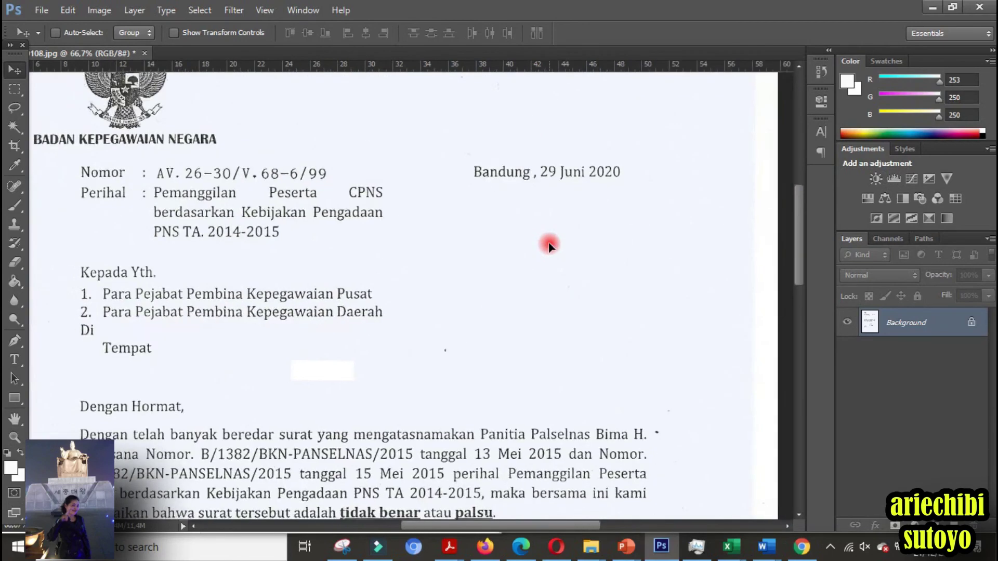
# Undo the last deselection around "Bandung" in the date line and clear the selection again.
pyautogui.hotkey('ctrl', 'z')
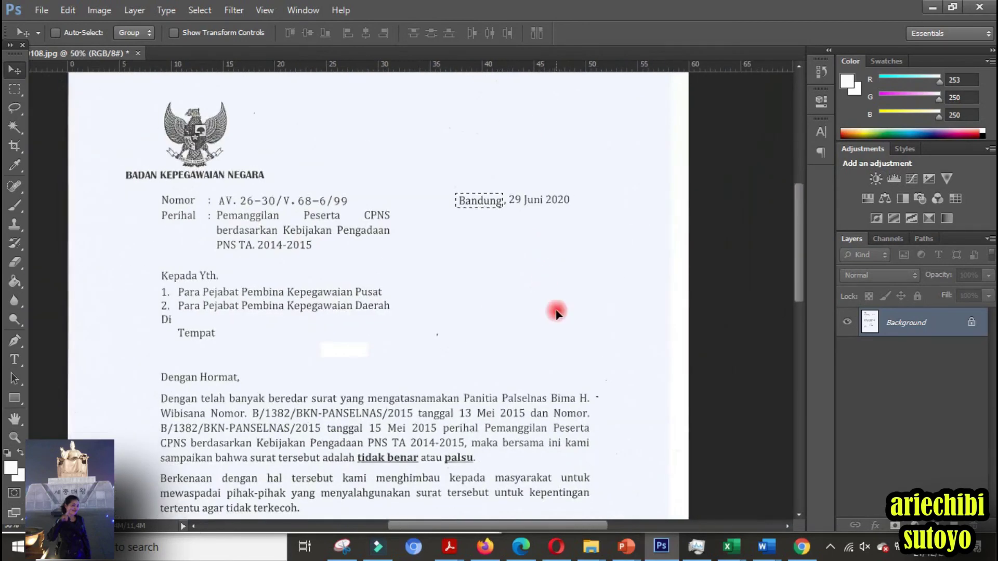
pyautogui.hotkey('ctrl', 'd')
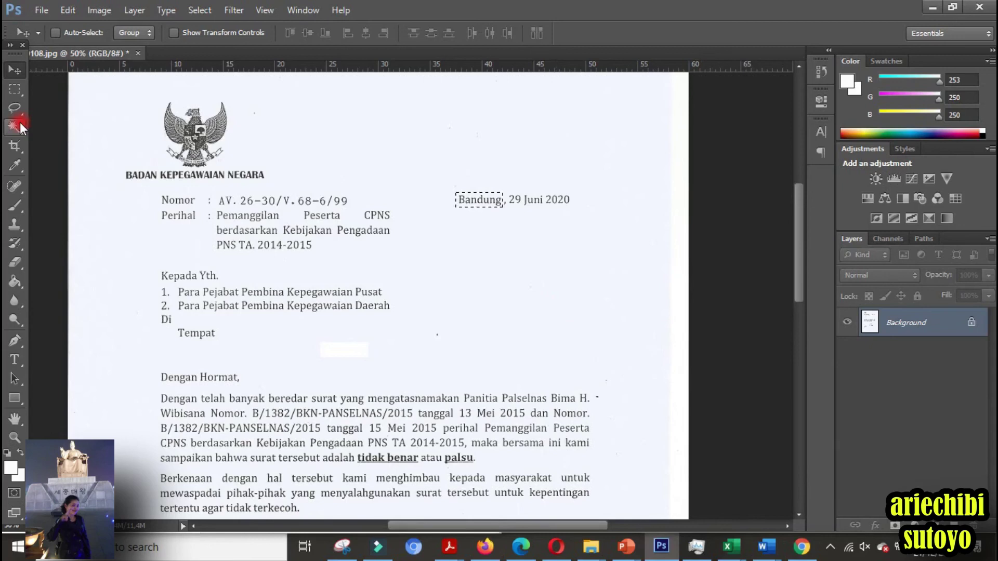
pyautogui.click(15, 127)
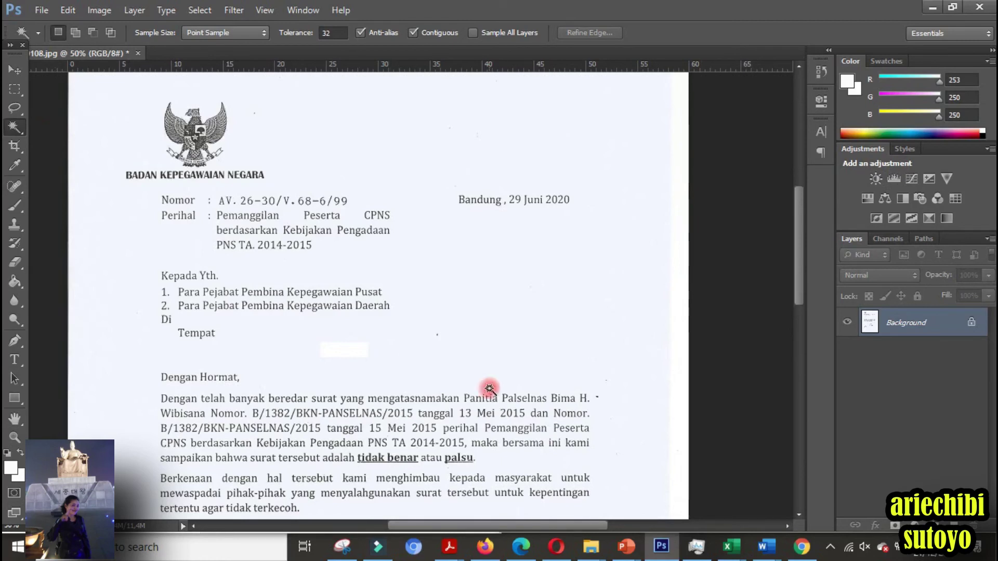
pyautogui.scroll(-8, 489, 388)
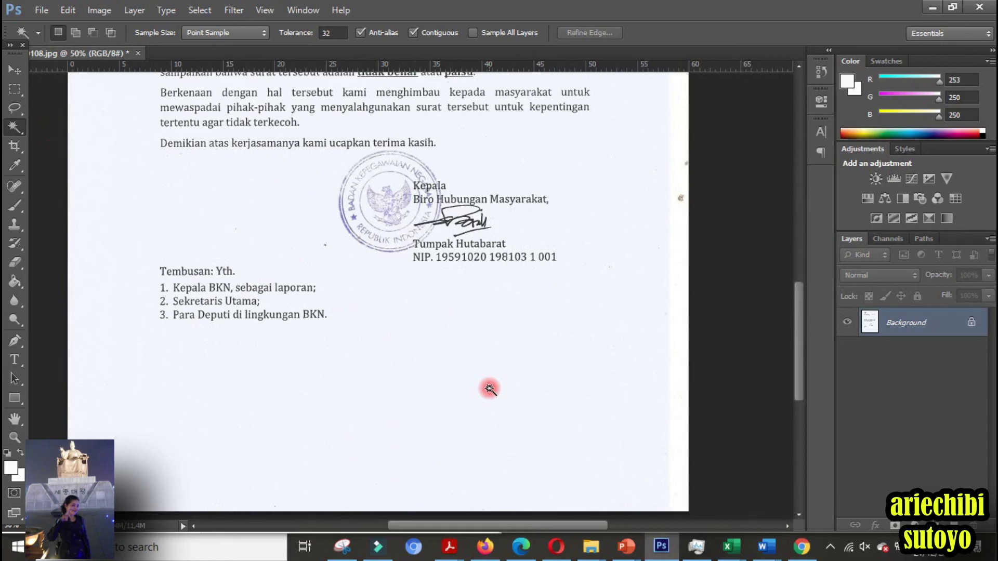
pyautogui.scroll(3, 490, 388)
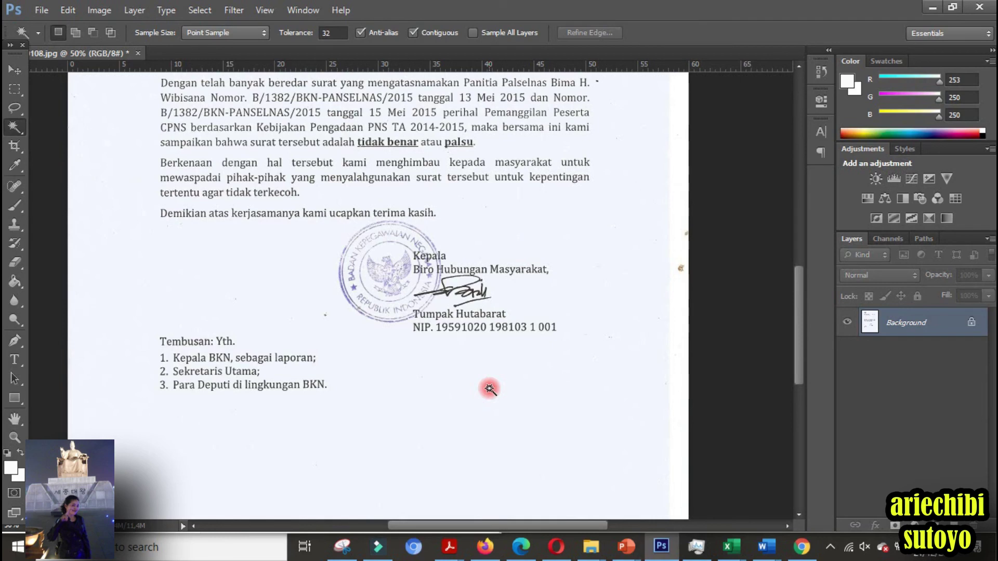
pyautogui.scroll(3, 490, 389)
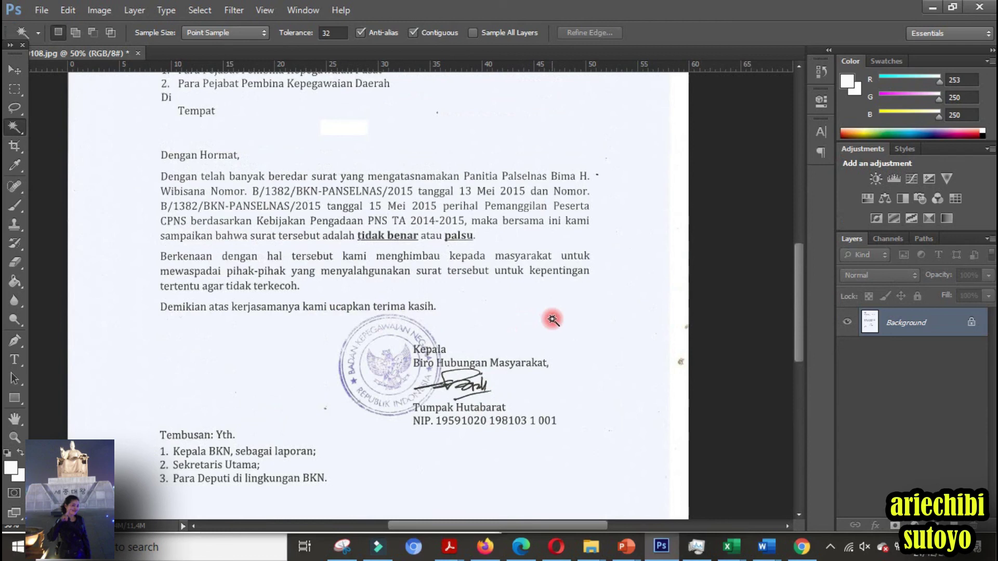
pyautogui.scroll(1, 552, 319)
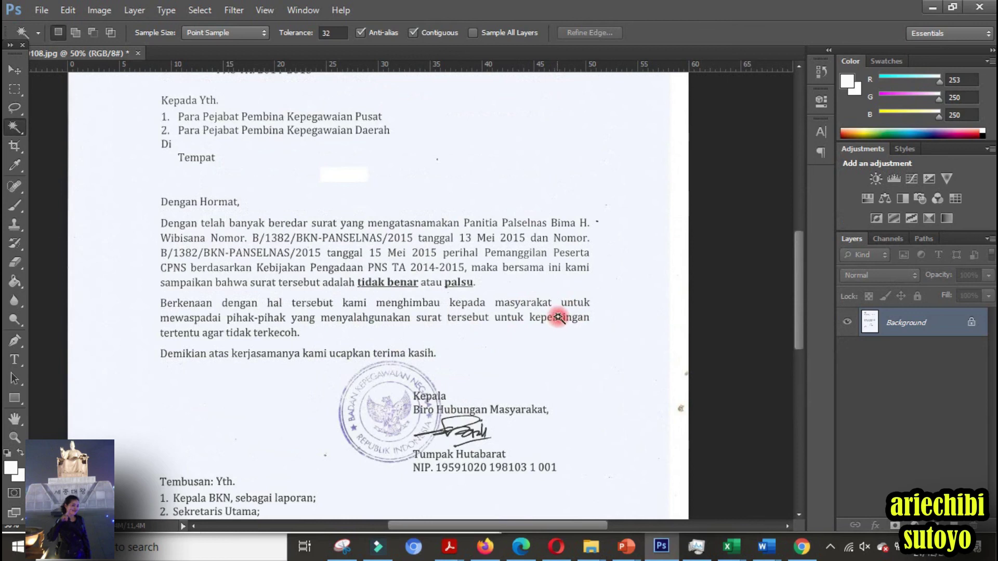
pyautogui.click(470, 186)
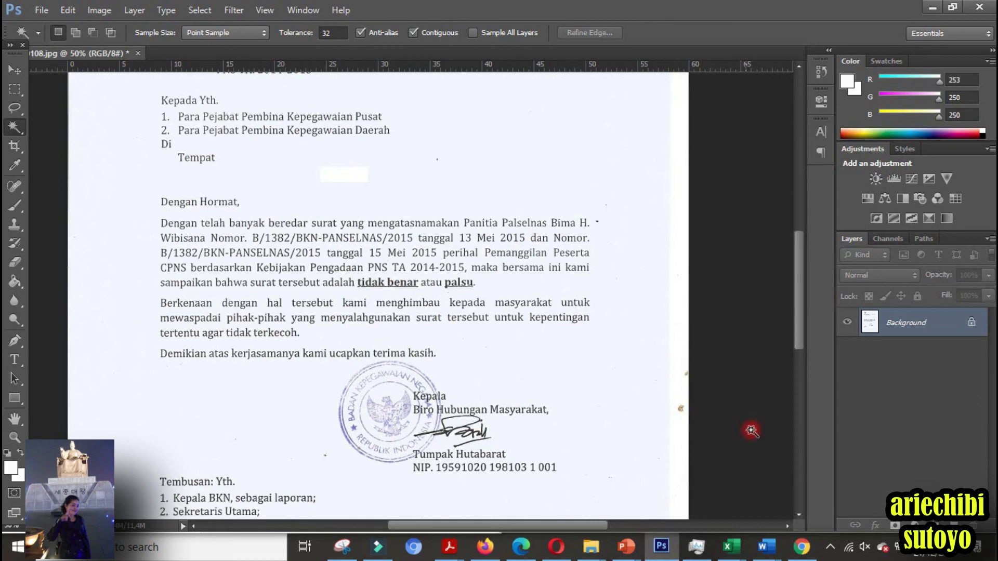
pyautogui.click(830, 547)
pyautogui.click(799, 518)
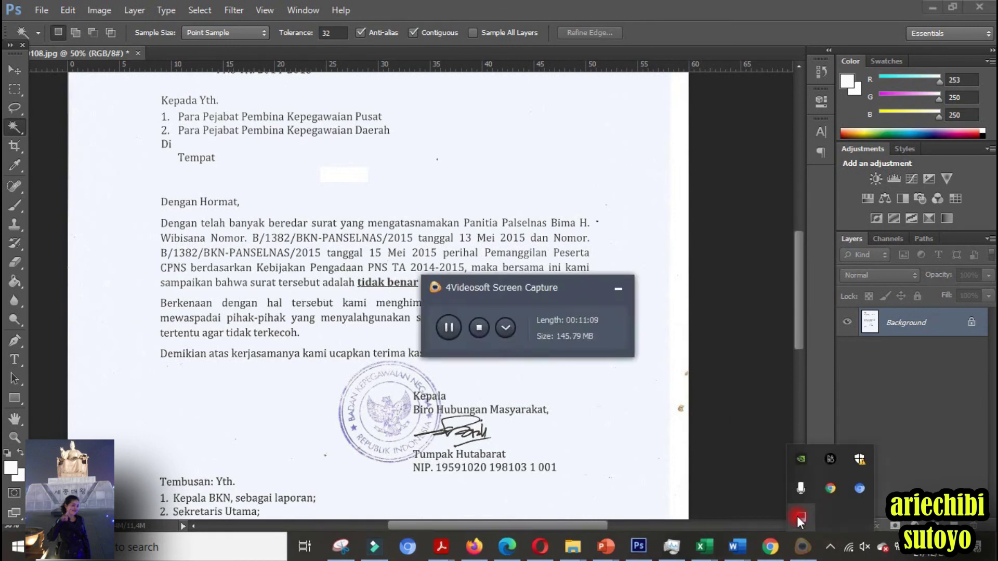